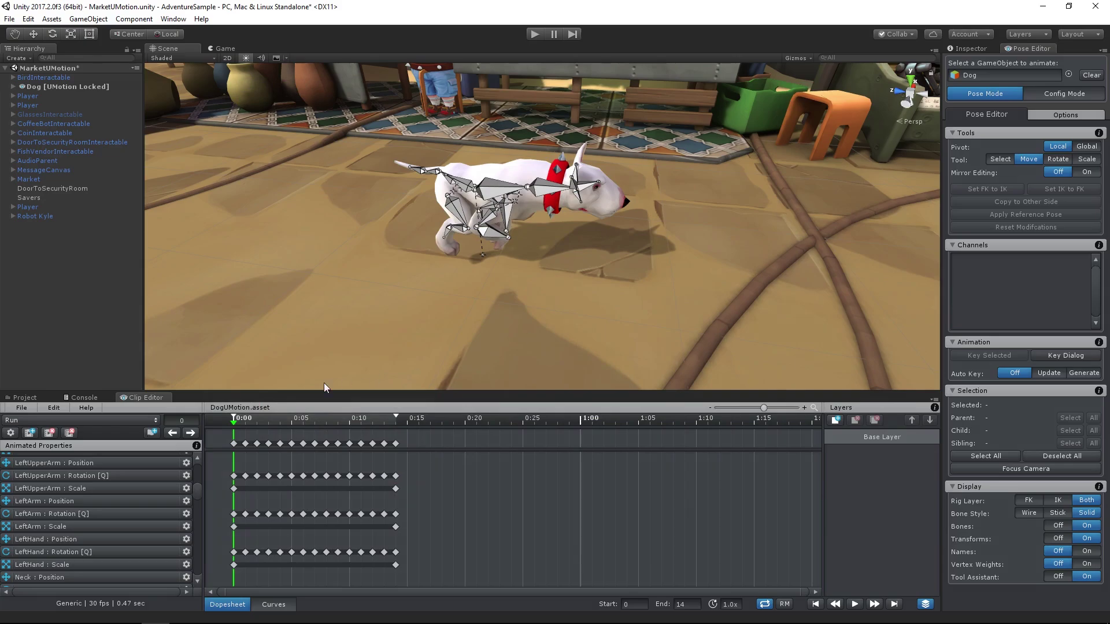
Scrub through the dog's Run clip to preview its animation
drag(233, 422, 675, 421)
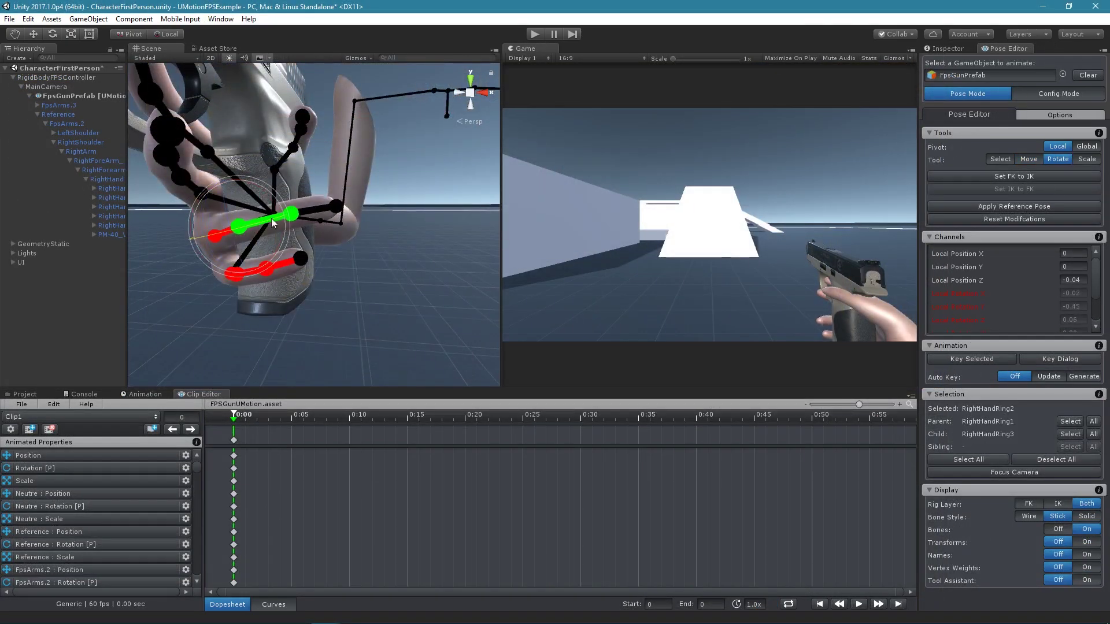
Rotate the right ring finger bone of the gun hand to adjust its grip
drag(272, 223, 265, 224)
right_drag(324, 225, 297, 244)
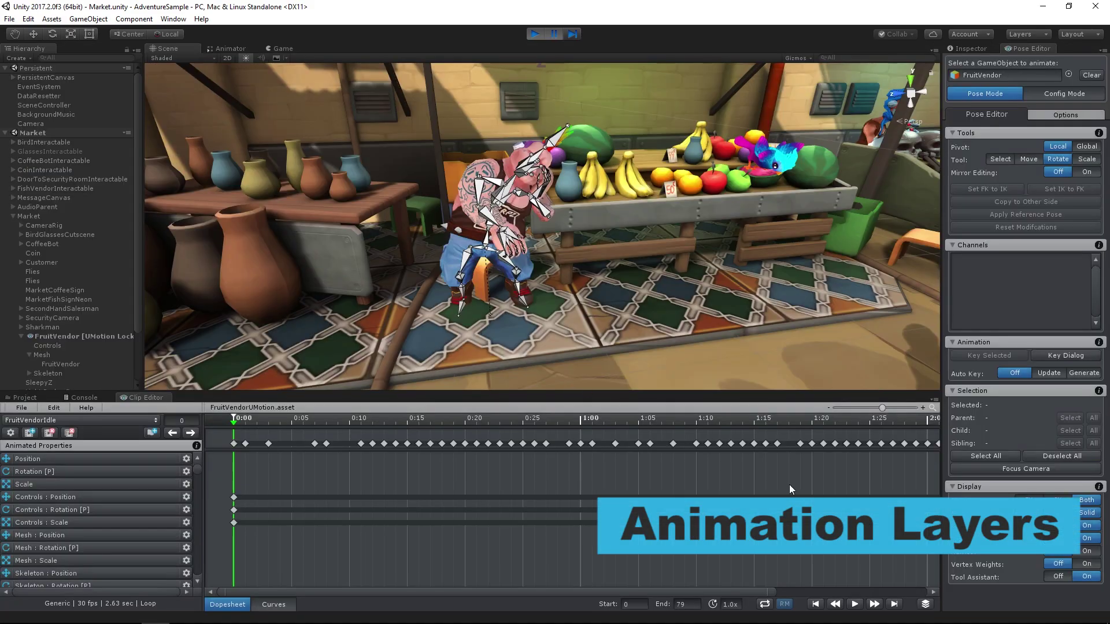
Show the animation layers view for the FruitVendorIdle clip and add a new layer above the base layer
click(926, 605)
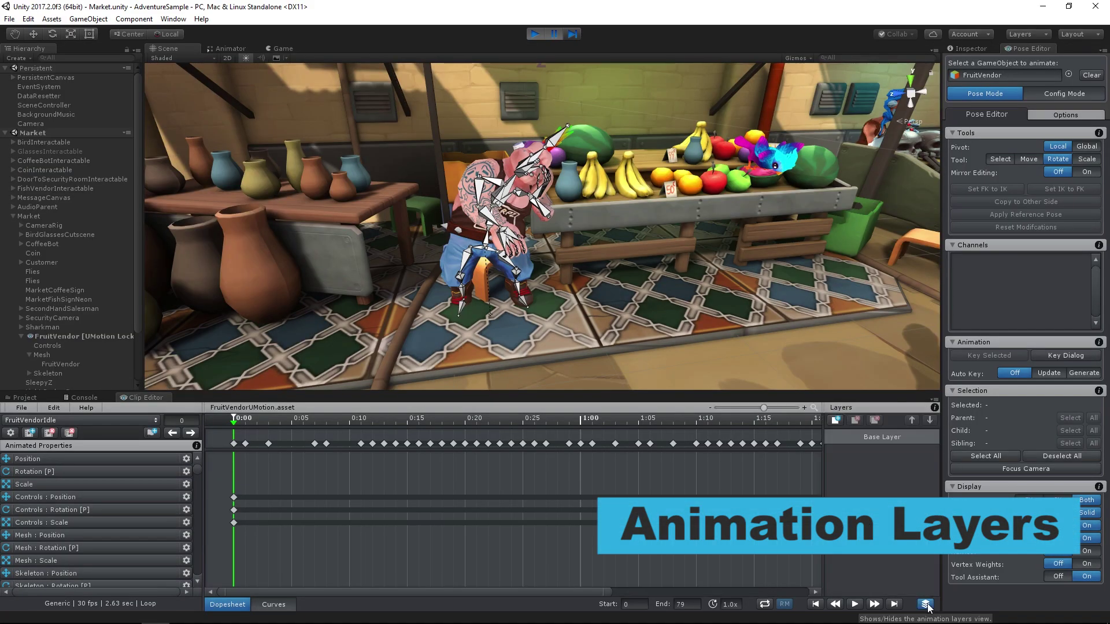
click(836, 420)
click(593, 344)
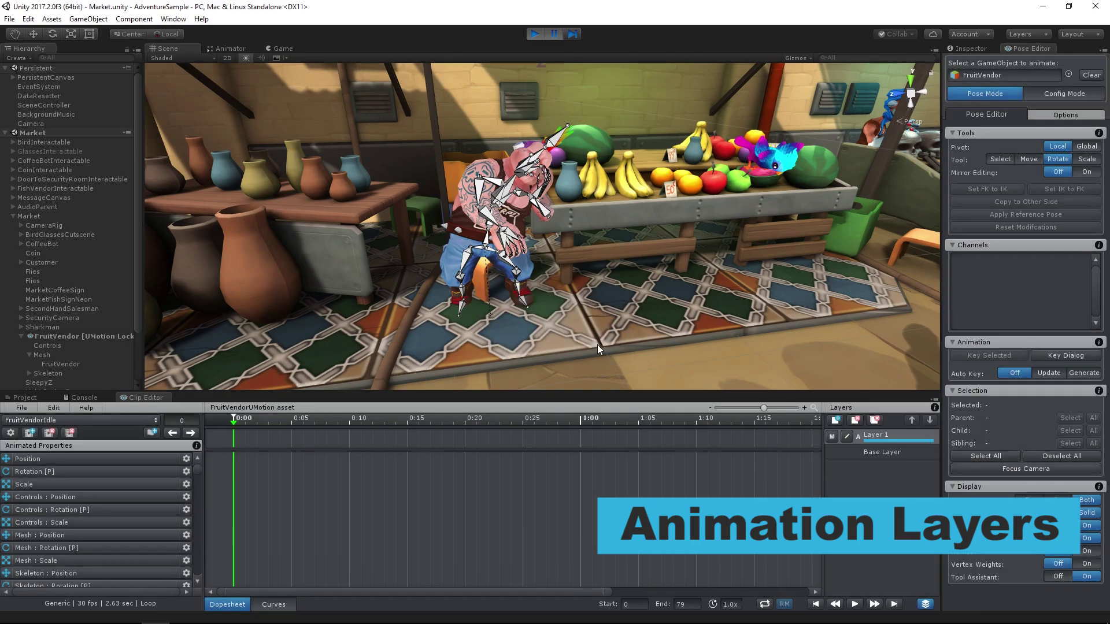
Rotate the fruit vendor's Spine2 bone so he sits more upright and key its rotation at frame 0 on the new layer
scroll(588, 321, up, 5)
click(522, 209)
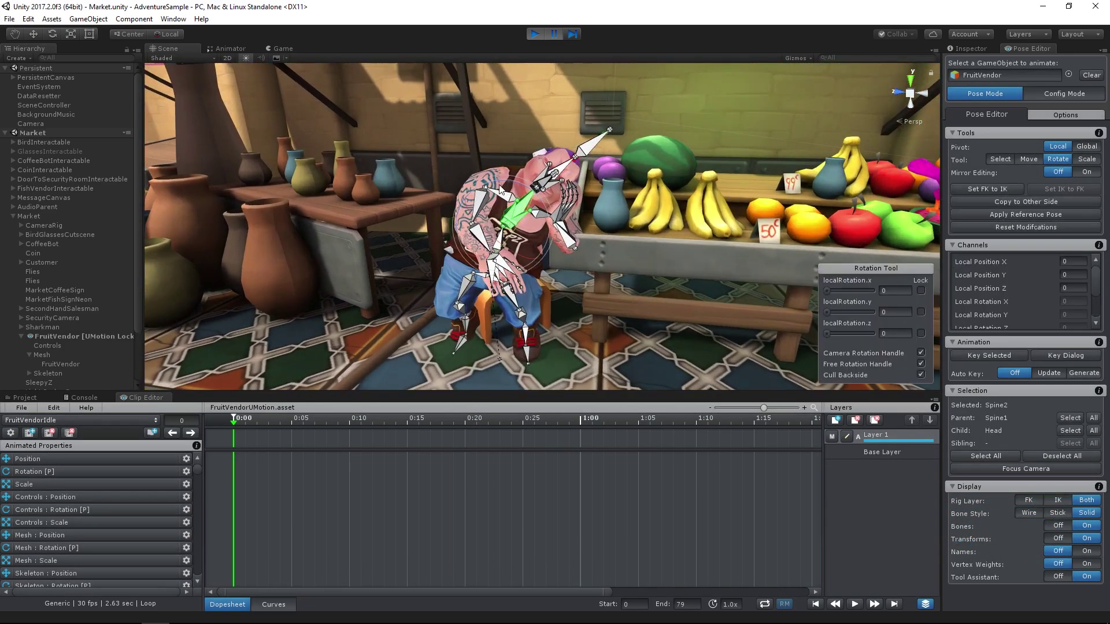
drag(521, 209, 484, 172)
right_click(560, 194)
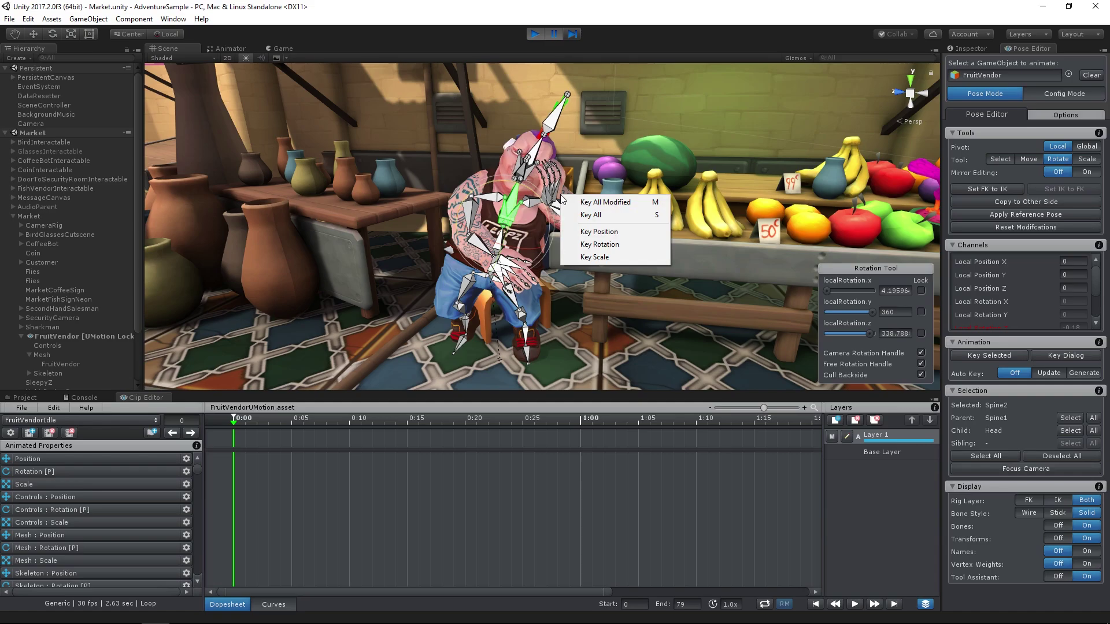
click(623, 242)
click(556, 356)
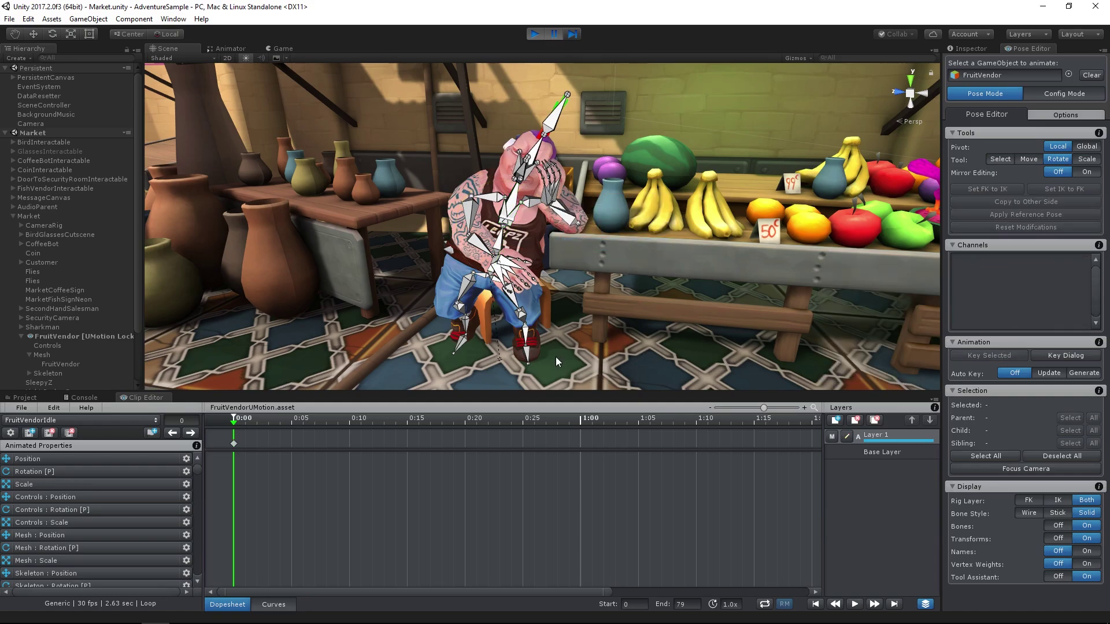
Export the current FruitVendorIdle clip and close the export log
click(24, 409)
mouse_move(107, 492)
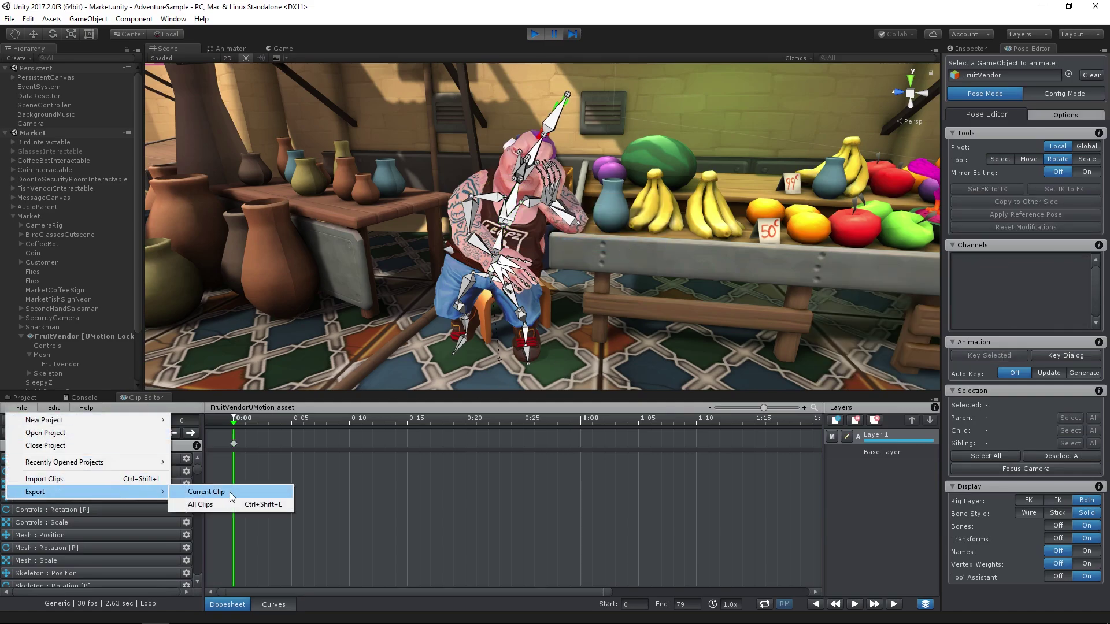
click(232, 492)
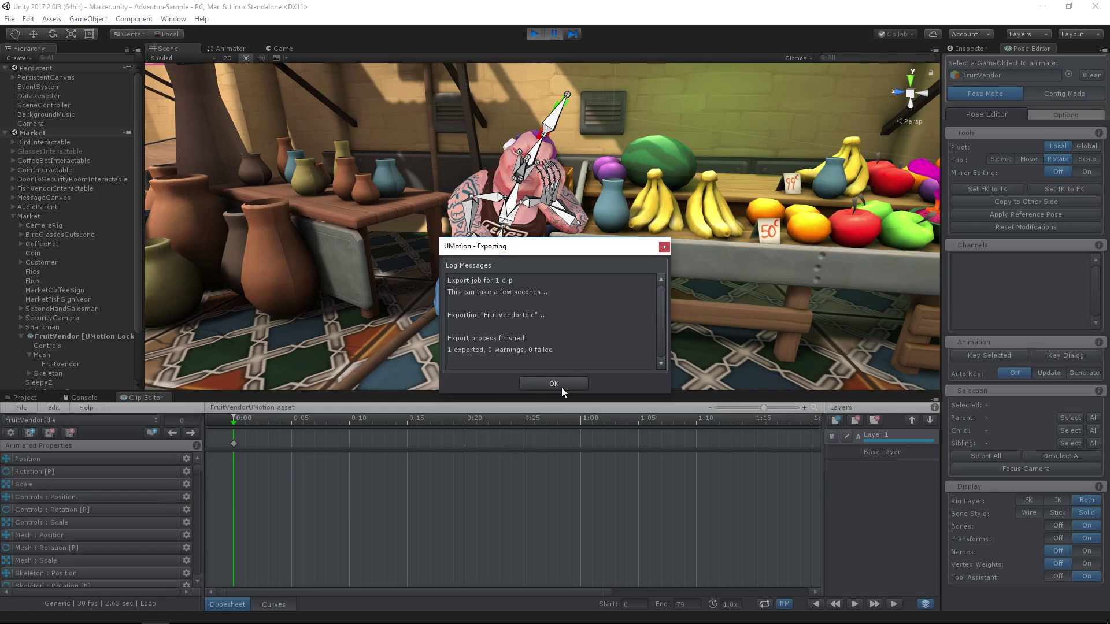
click(556, 384)
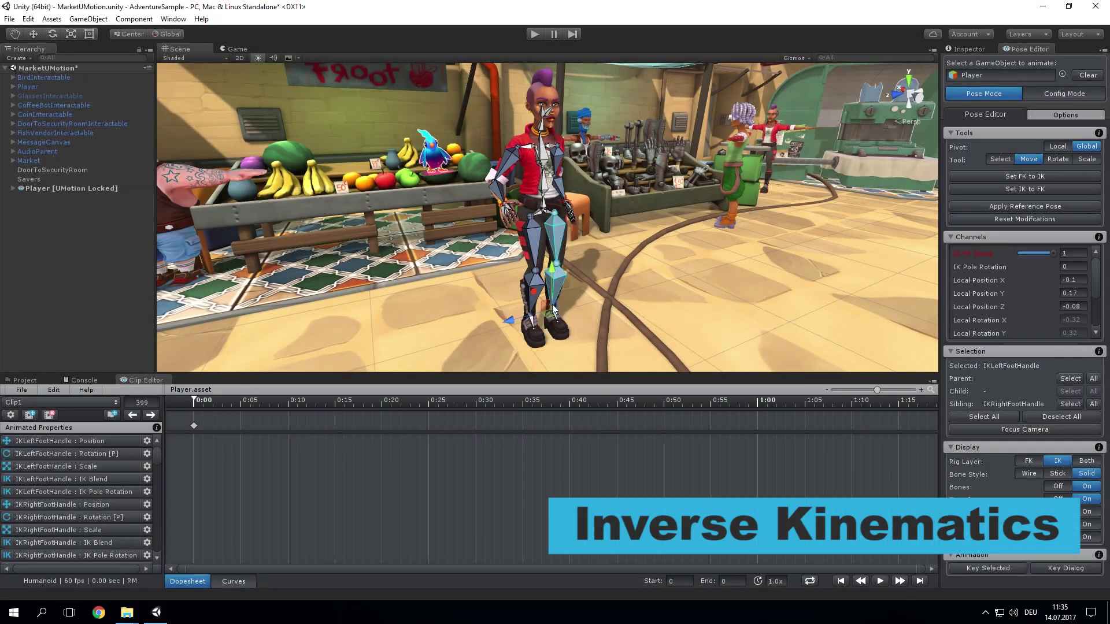
Pose the player characters by moving the left foot's IK handle and the hips
drag(552, 305, 574, 314)
click(544, 206)
drag(548, 205, 557, 233)
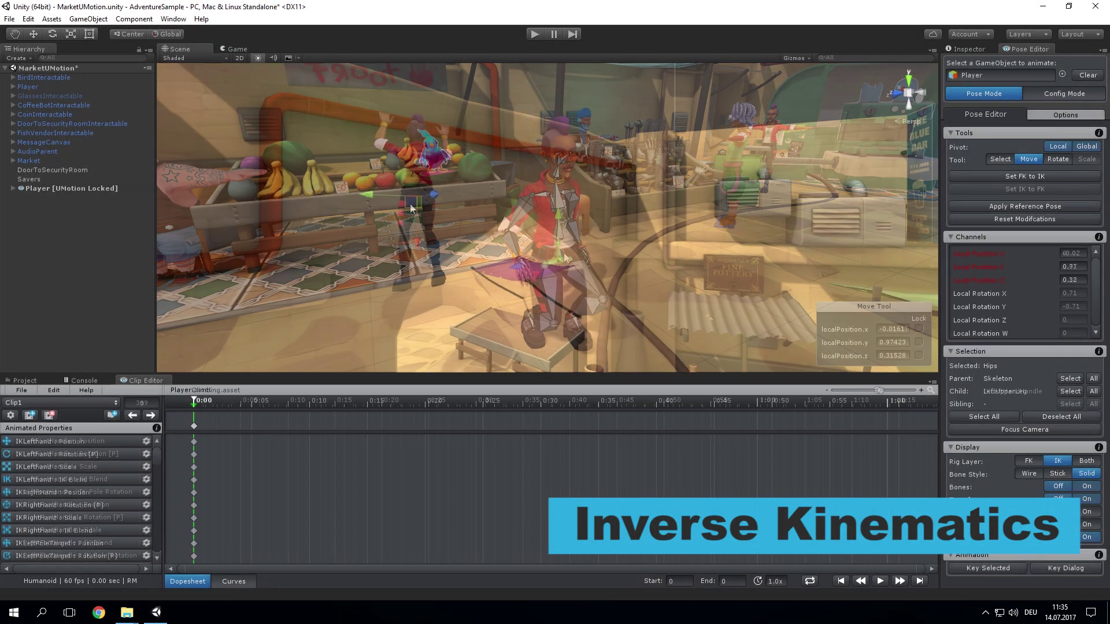
mouse_move(410, 204)
mouse_down()
mouse_move(411, 181)
mouse_move(417, 198)
mouse_up()
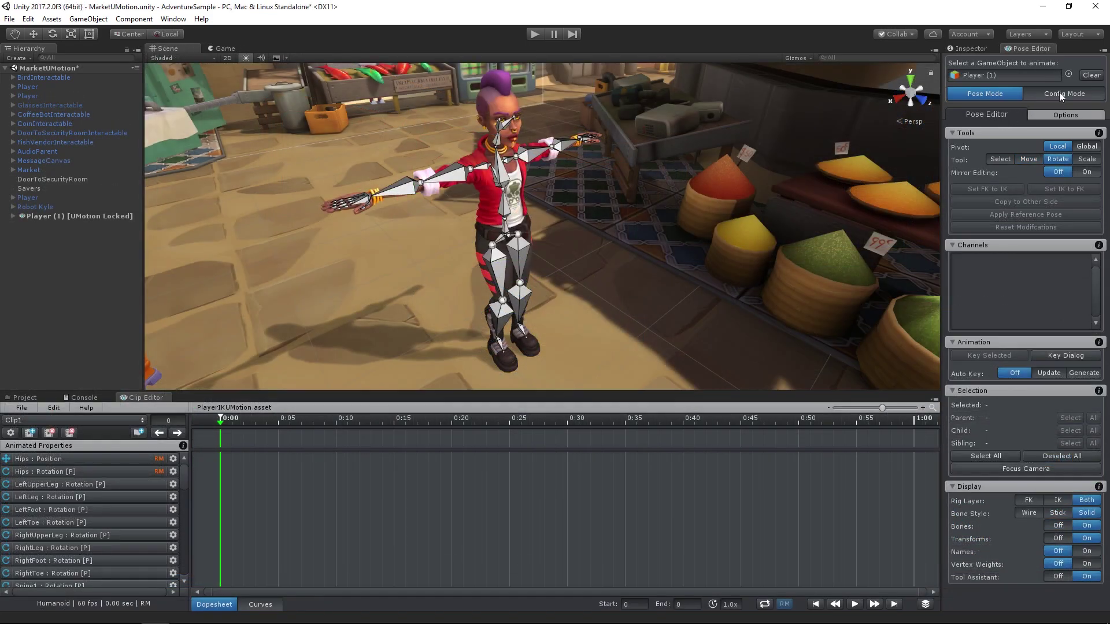
Create IK for the player's hands and feet with the IK Setup Wizard and return to Pose Mode
click(1059, 92)
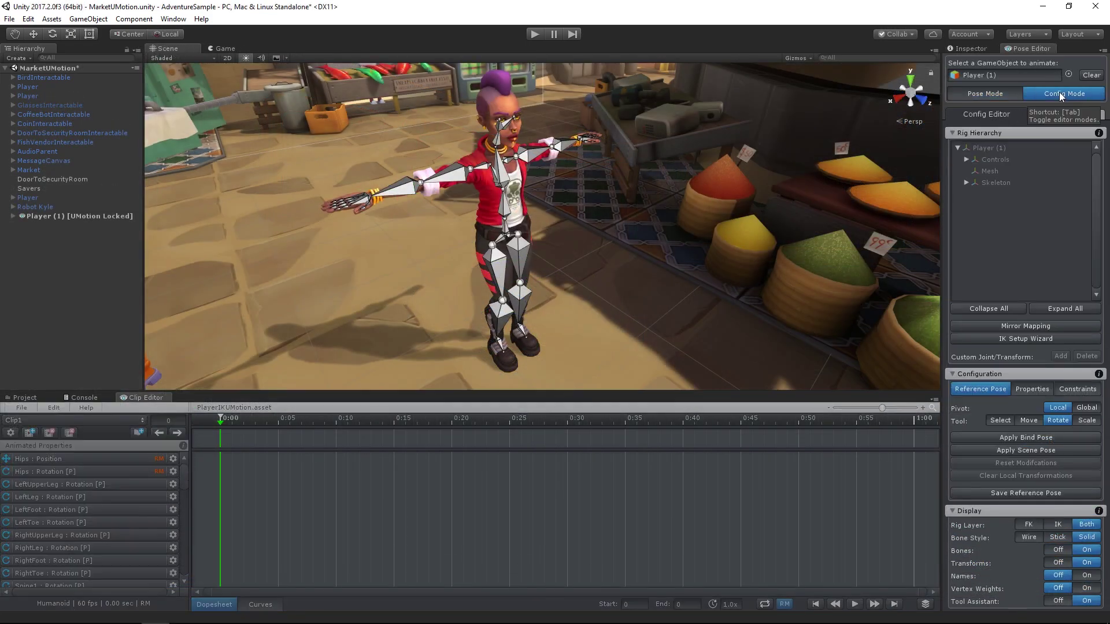
click(1022, 338)
click(539, 357)
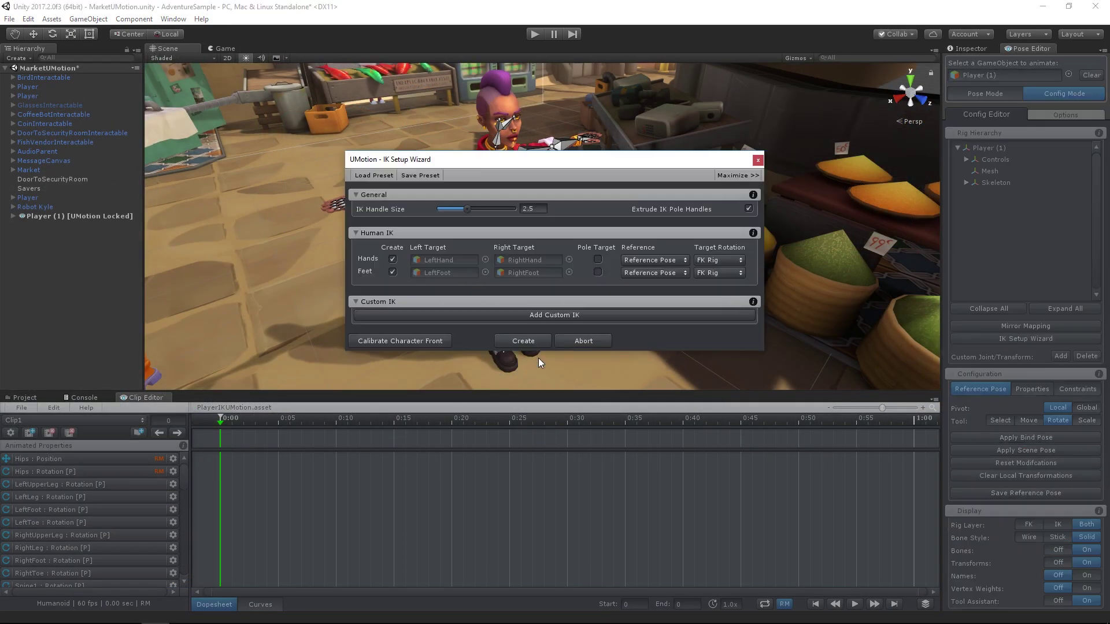
click(534, 340)
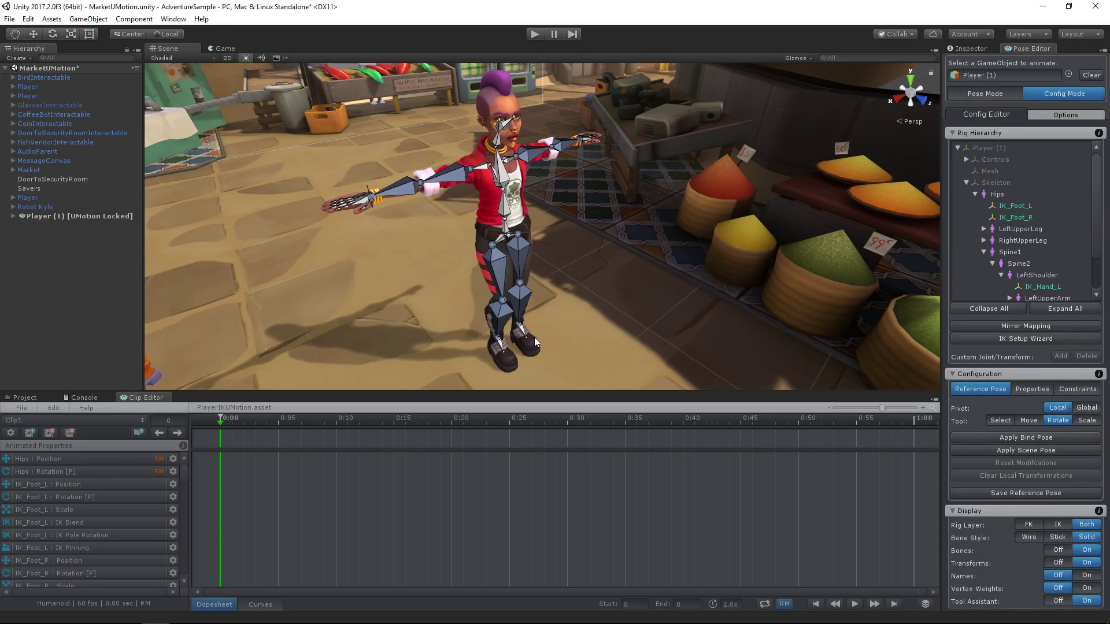
click(994, 95)
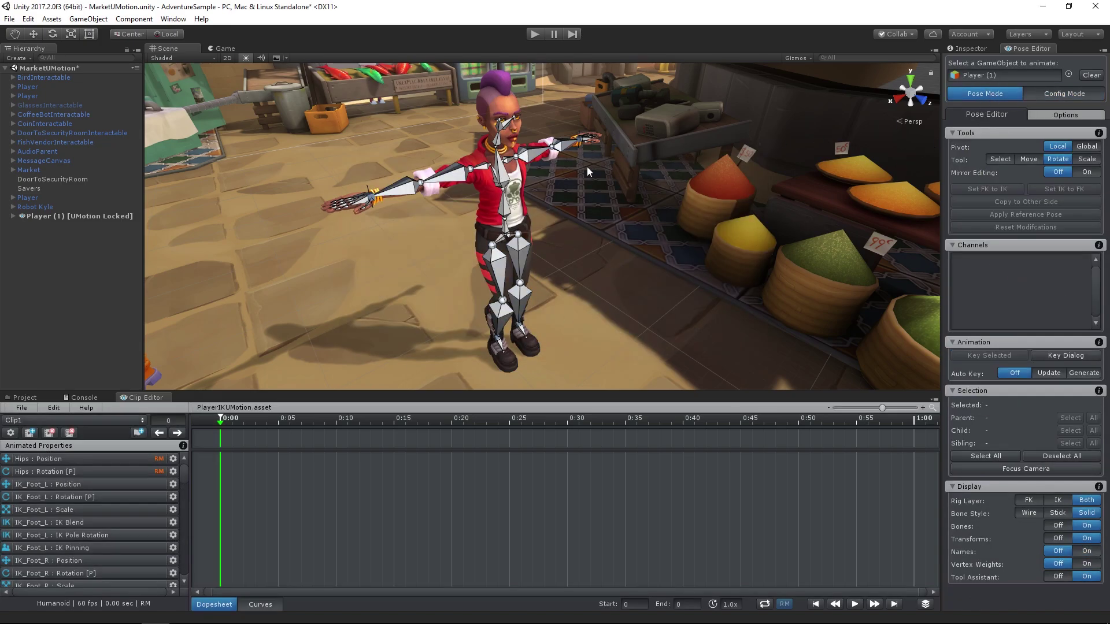
Move the IK_Hand_R handle down to the character's right hip using the global pivot
click(372, 197)
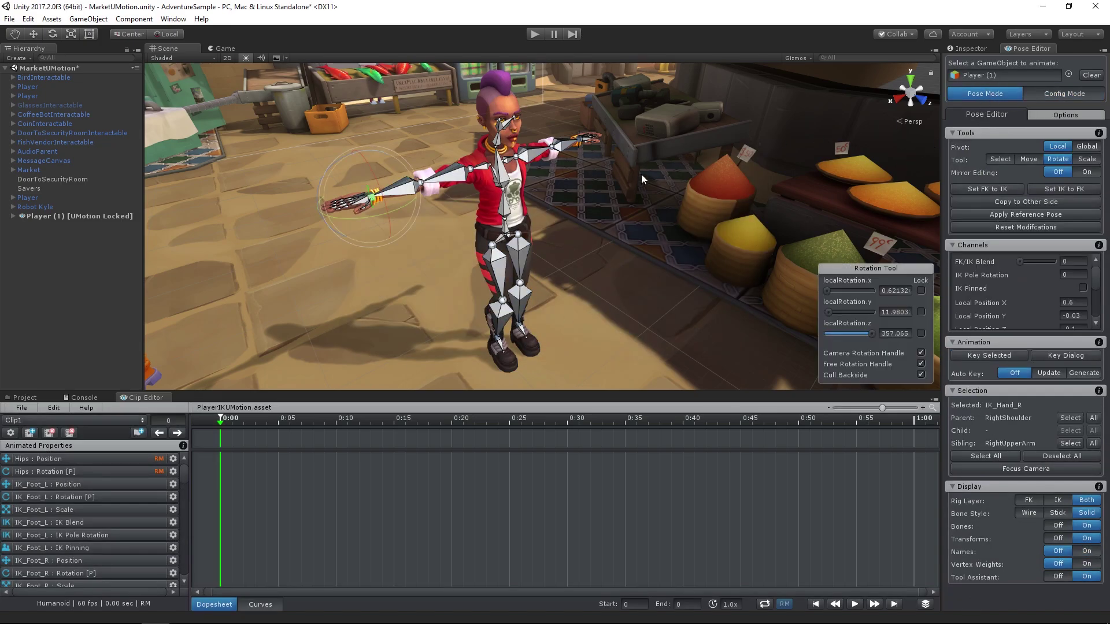
click(1022, 159)
click(1085, 147)
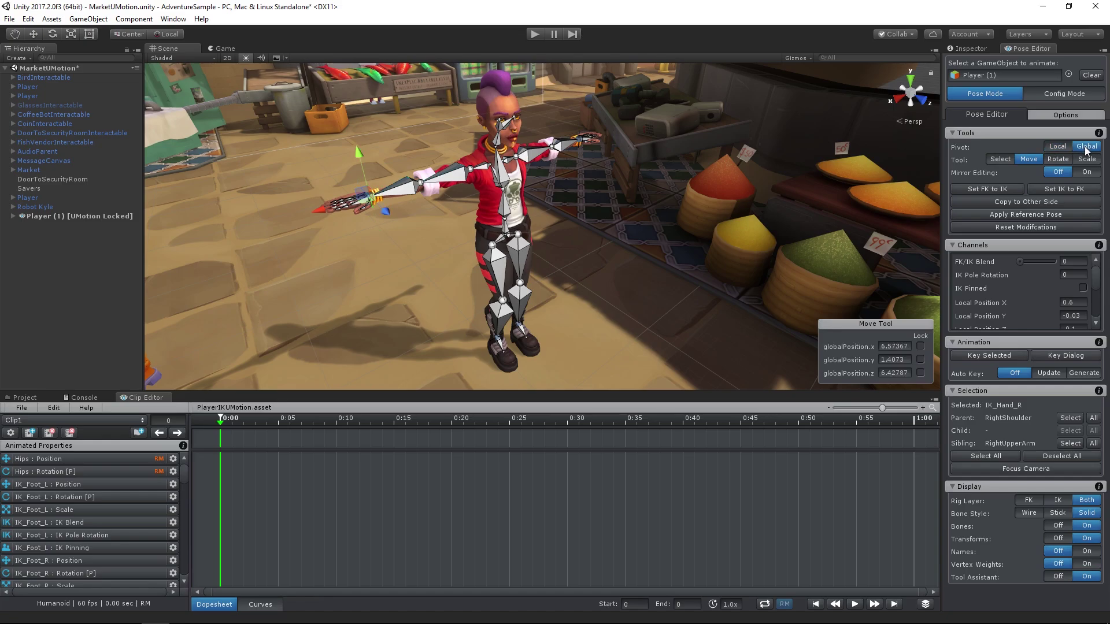
drag(374, 199, 482, 236)
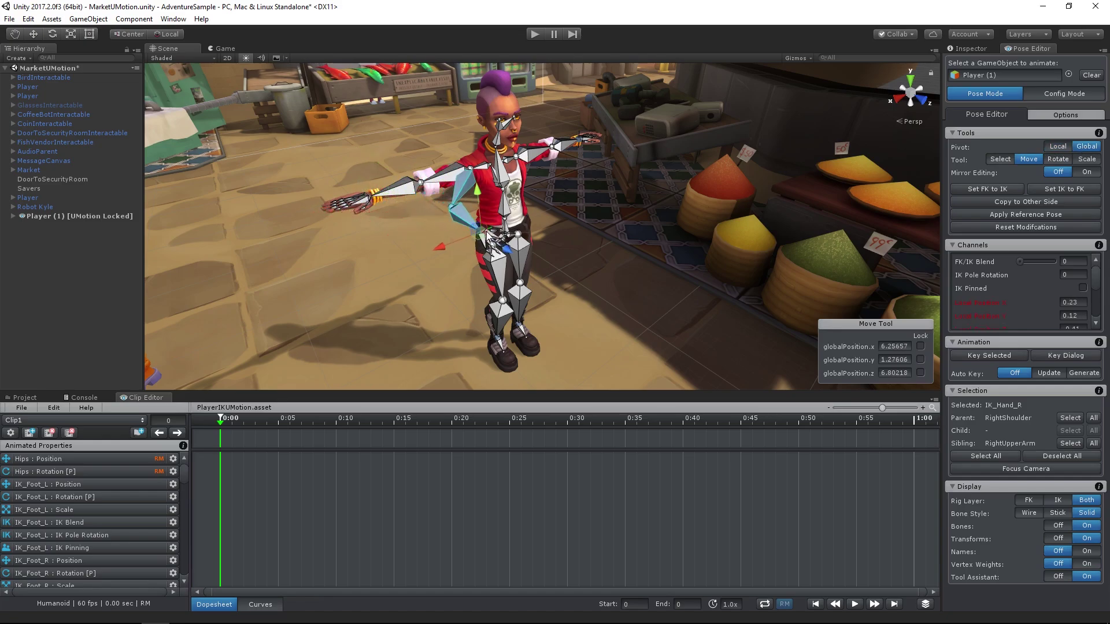
Rotate the right forearm in FK and blend the right arm between its FK and IK poses with FK/IK Blend
drag(1019, 261, 1063, 260)
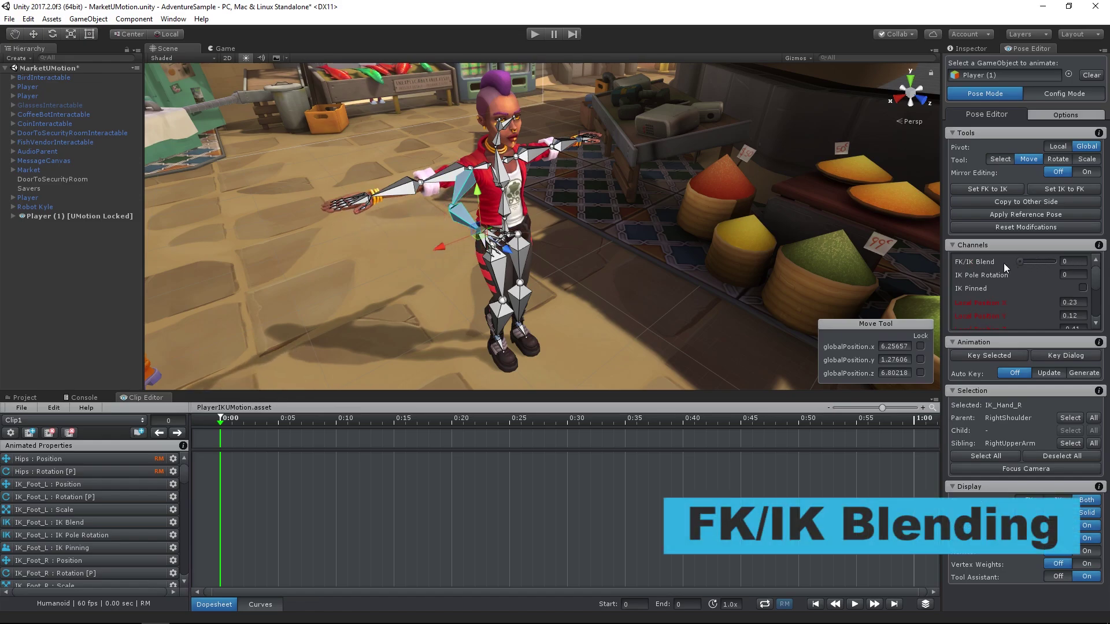
click(415, 186)
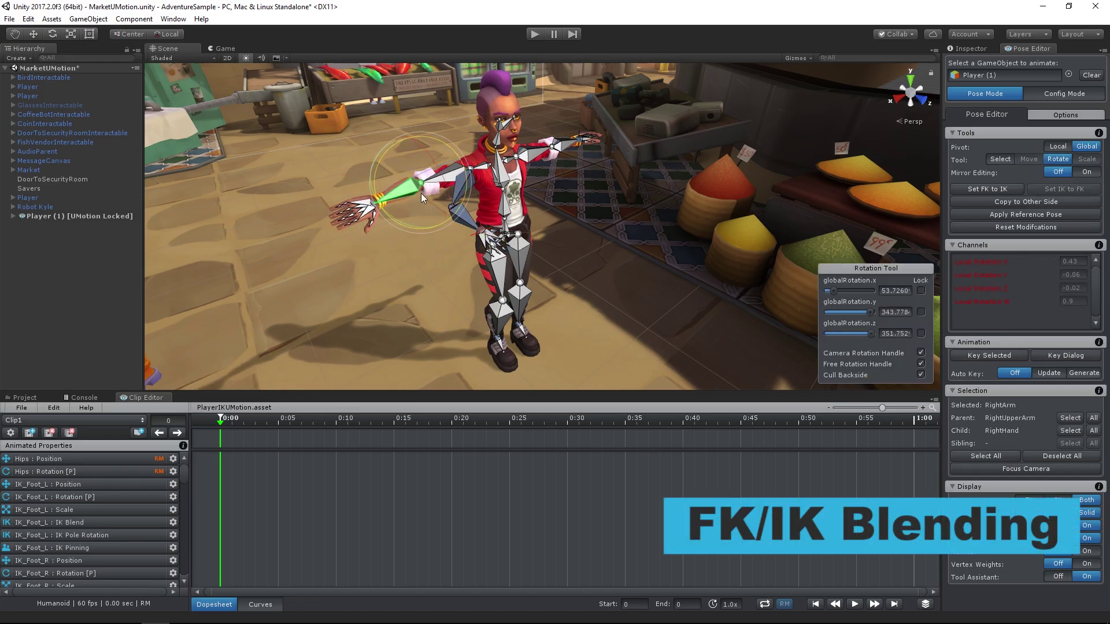
click(482, 230)
drag(1041, 262, 1056, 261)
key(w)
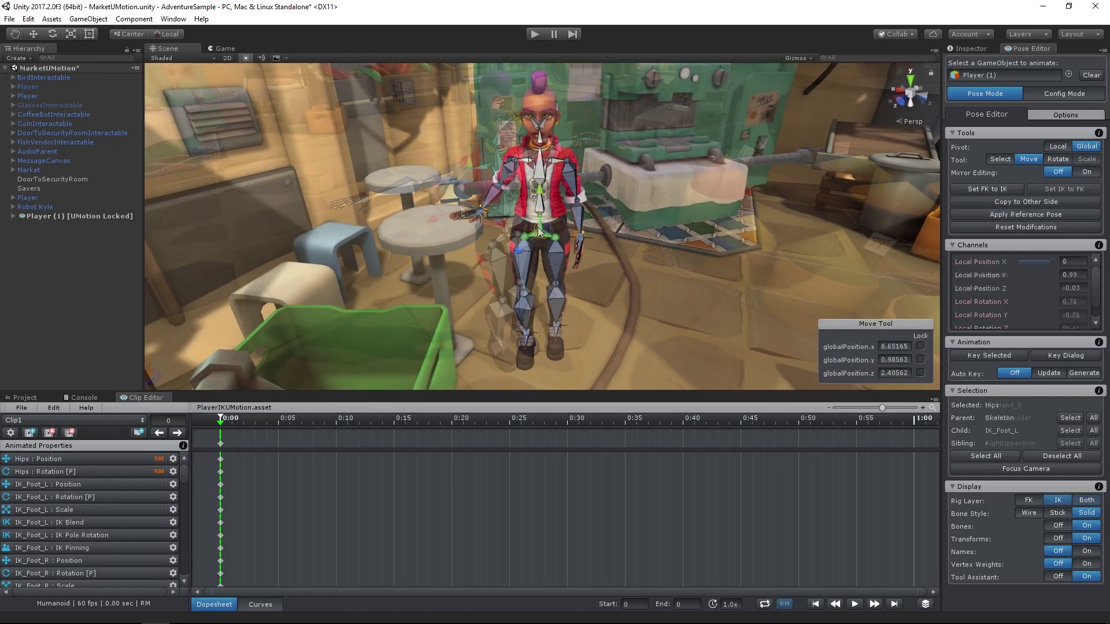
Select the IK handles of the right hand and both feet and turn on IK Pinned for them
click(594, 244)
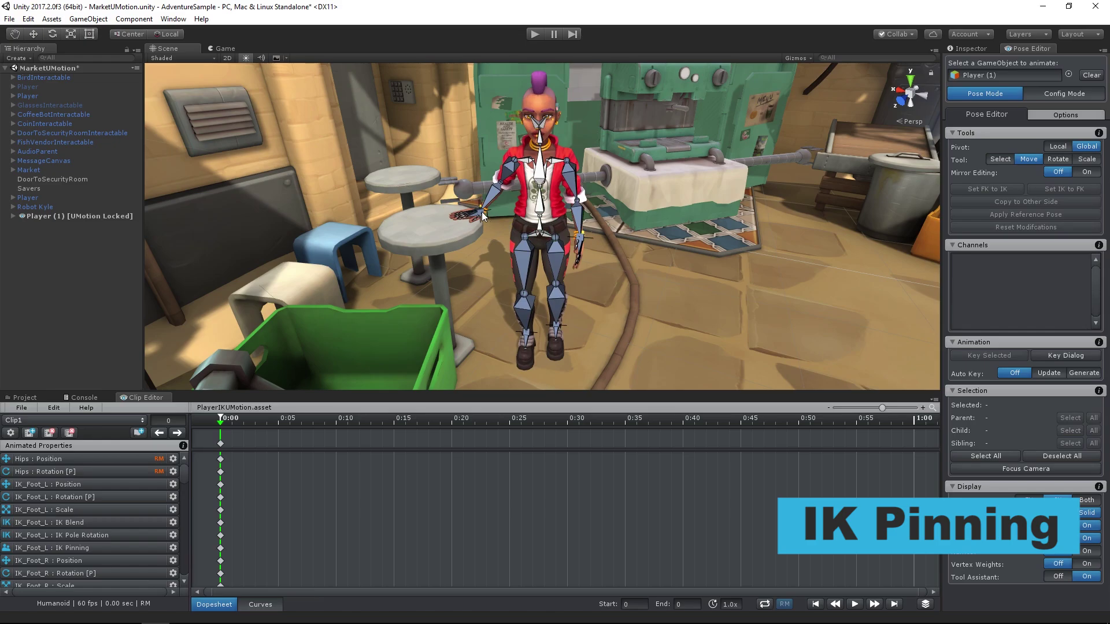
click(481, 212)
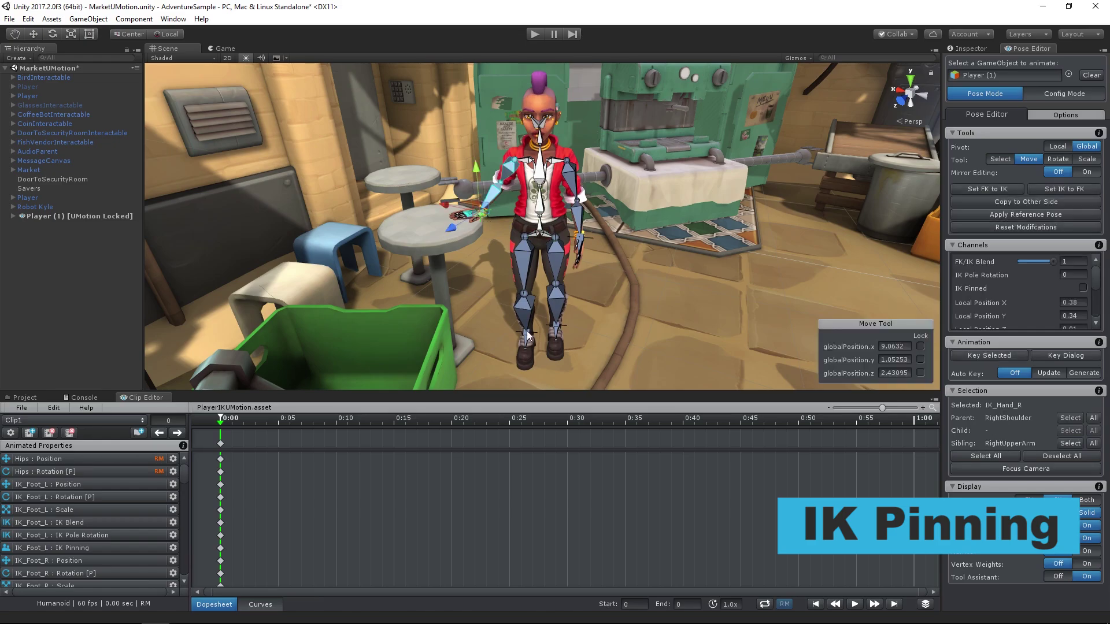
shift+click(526, 332)
shift+click(556, 331)
click(1083, 289)
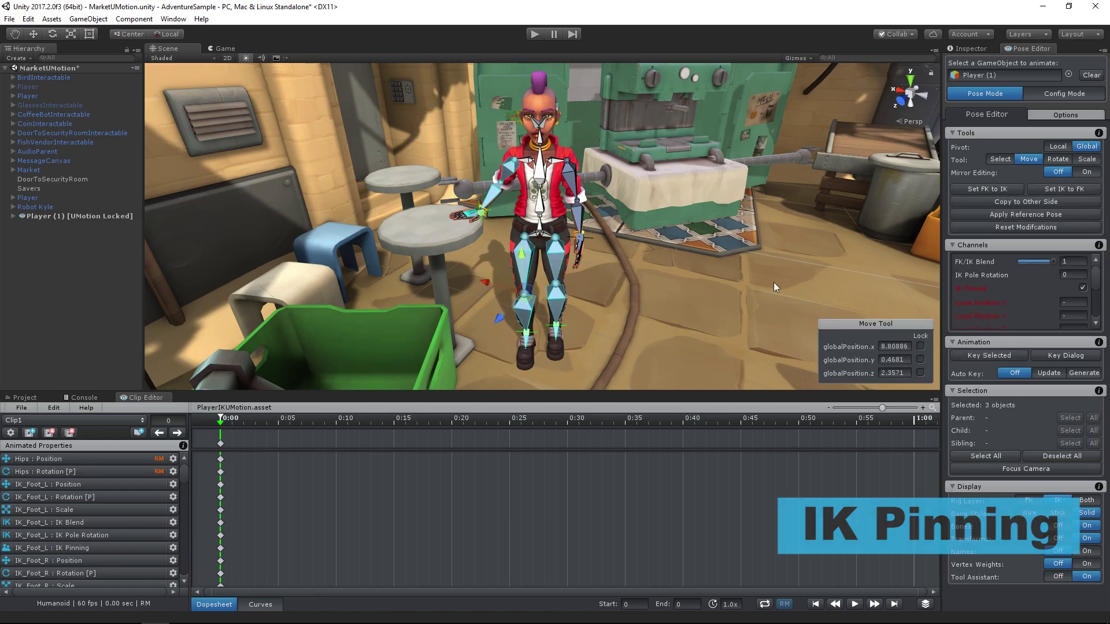
Move the hips slightly down and sideways with the right hand and feet pinned
click(665, 263)
click(539, 231)
drag(546, 232, 538, 238)
Rotate the two spine bones together so the upper body leans toward the table, and deselect them
click(597, 245)
click(536, 216)
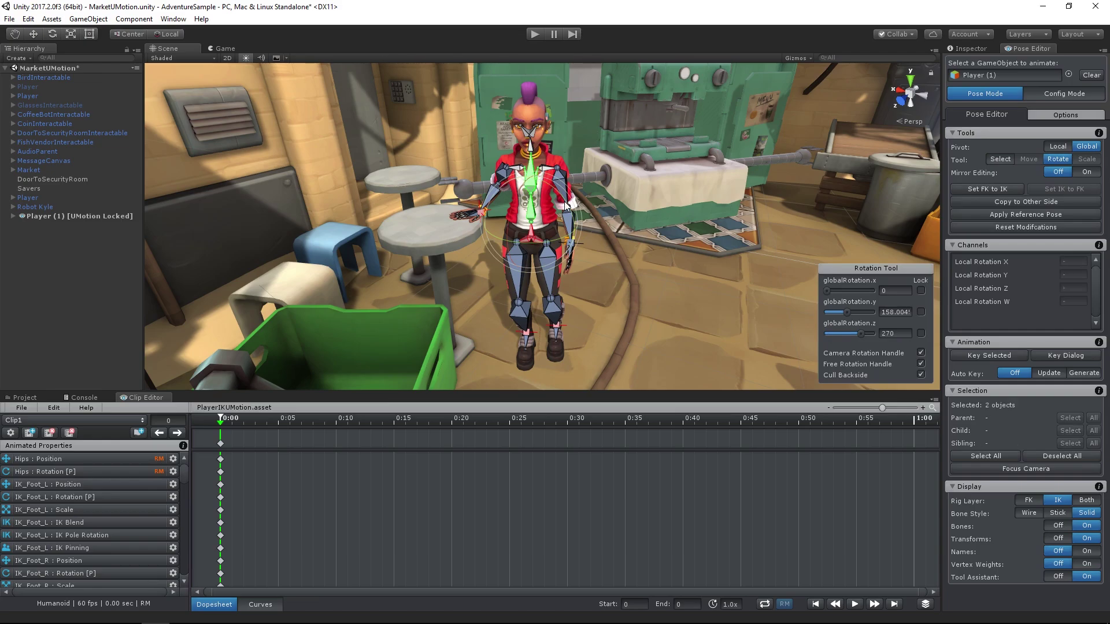
drag(535, 170, 517, 190)
click(688, 230)
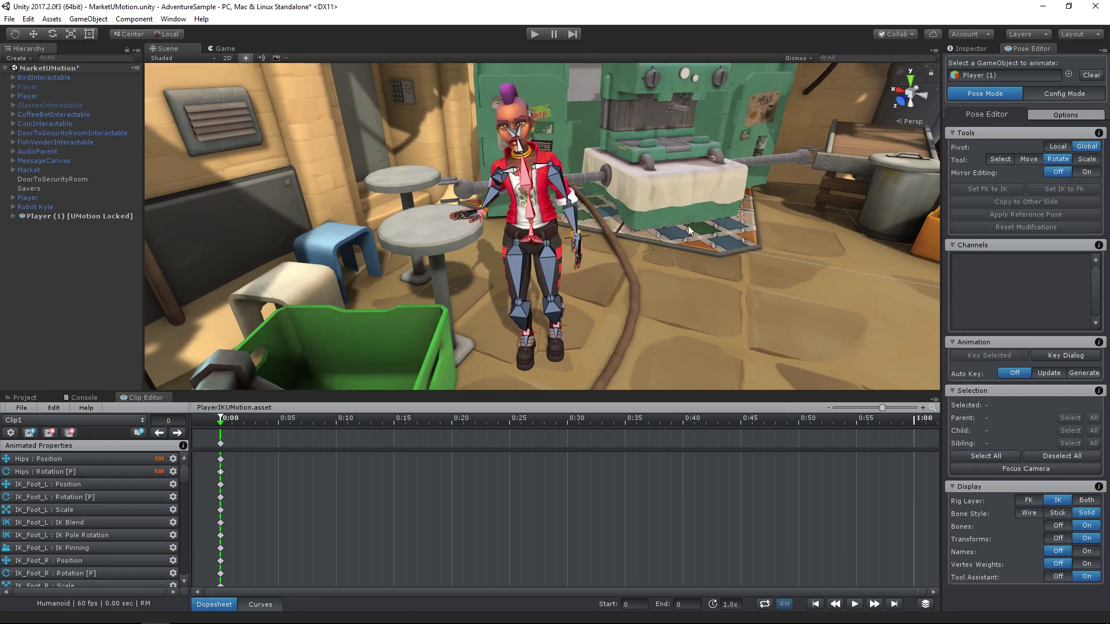
Hide the bones and key the IK Pinned property of the right hand and both foot IK handles
key(b)
key(q)
click(481, 210)
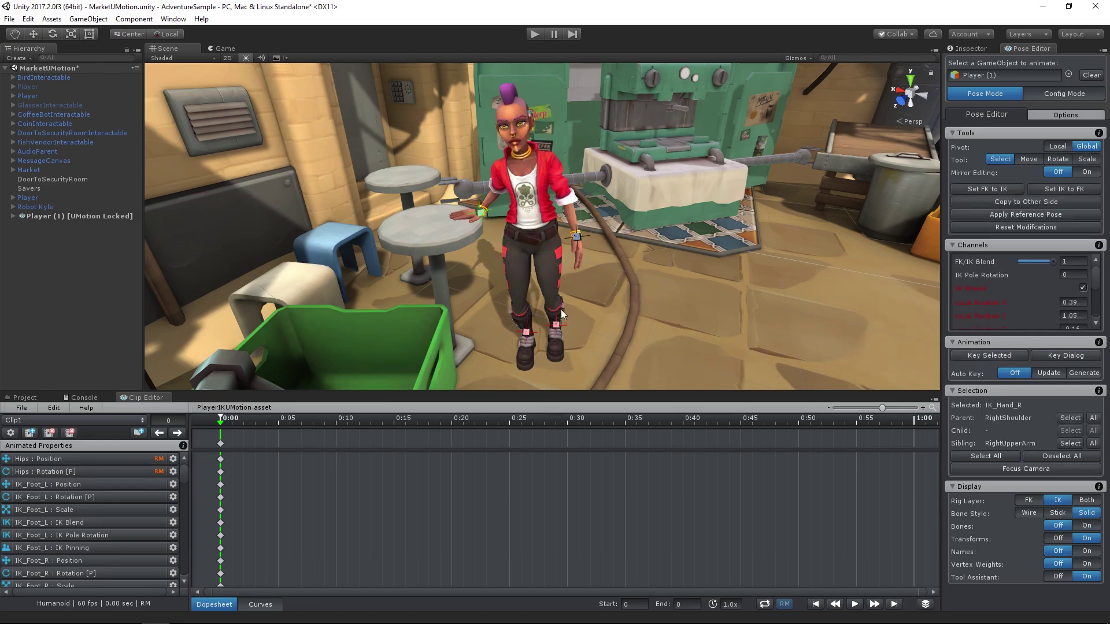
shift+click(527, 333)
shift+click(556, 327)
right_click(973, 287)
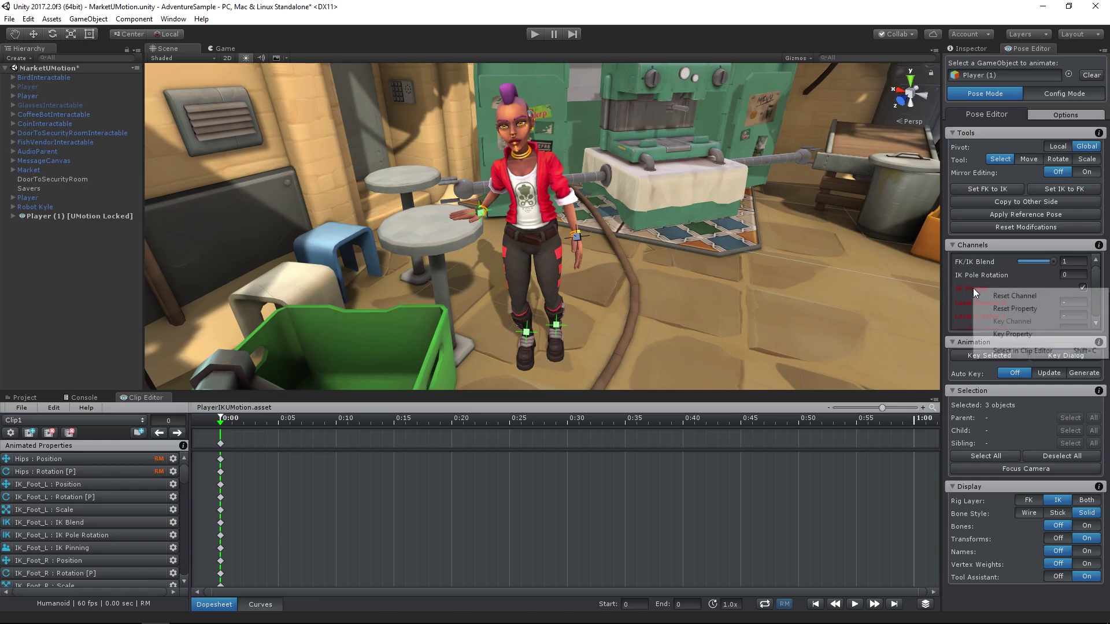
click(1006, 310)
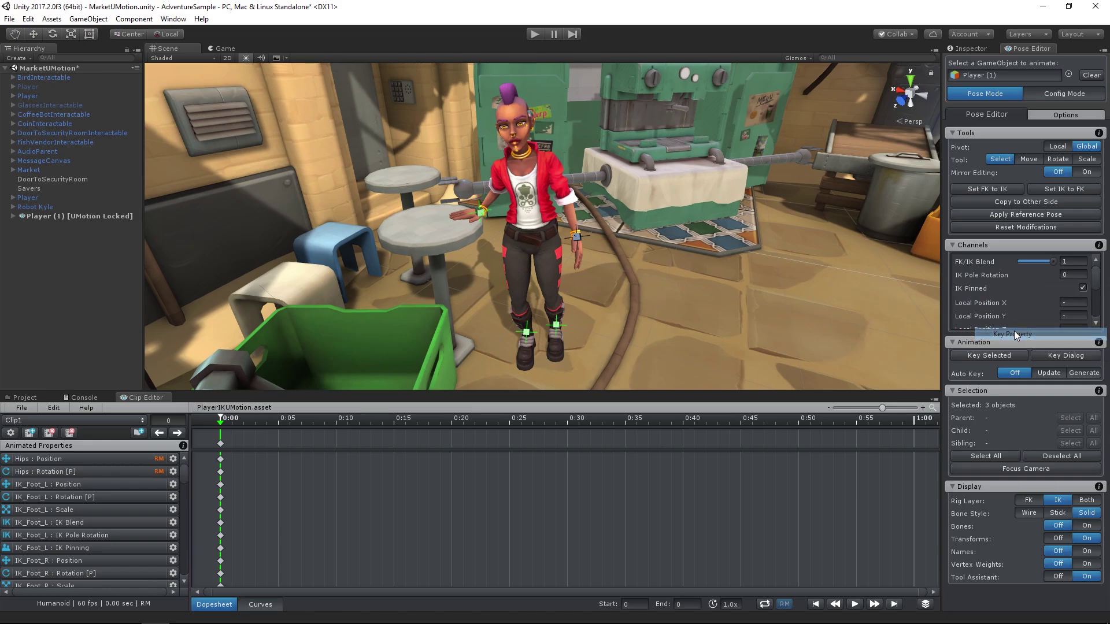
At frame 25, show the bones, rotate the hips about the vertical axis and key the hips' rotation
click(511, 422)
key(b)
click(532, 237)
key(e)
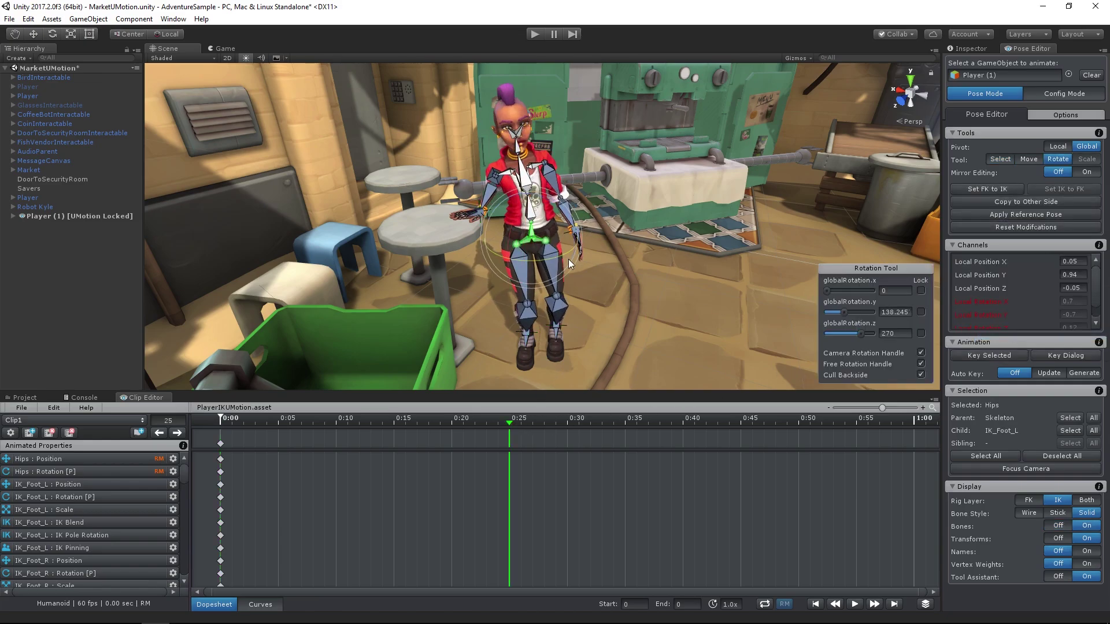
right_click(569, 260)
click(612, 311)
Rotate the Neck bone to turn the head sideways and key its rotation at frame 25
click(516, 147)
drag(524, 169, 580, 168)
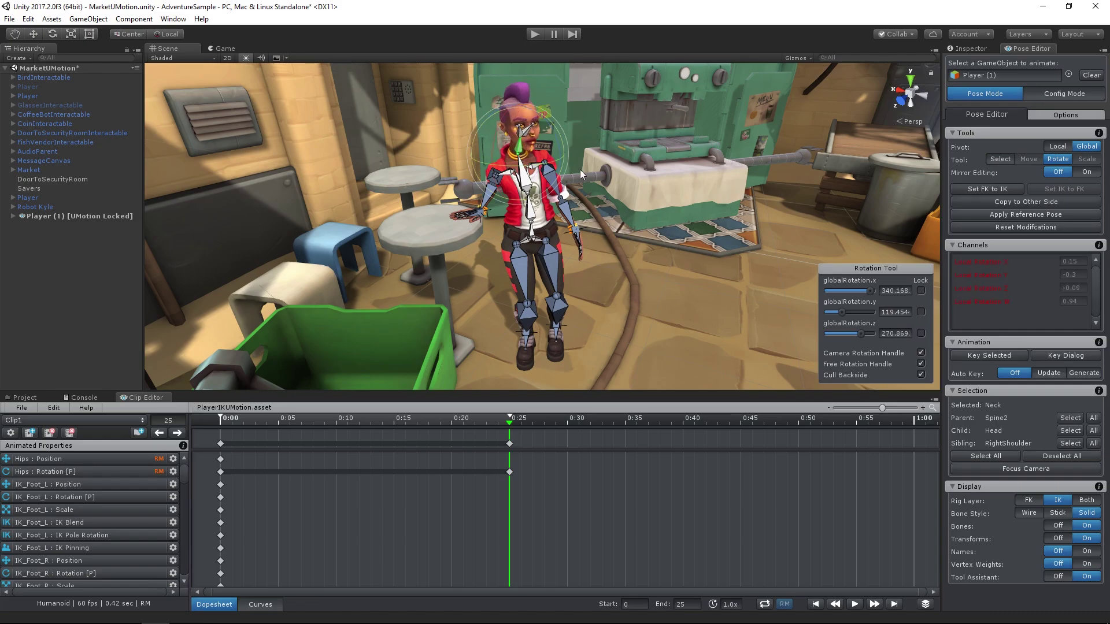
right_click(581, 168)
click(629, 220)
click(629, 221)
Hide the bones and scrub from frame 0 to frame 25 to preview the pinned animation
key(b)
drag(220, 422, 514, 418)
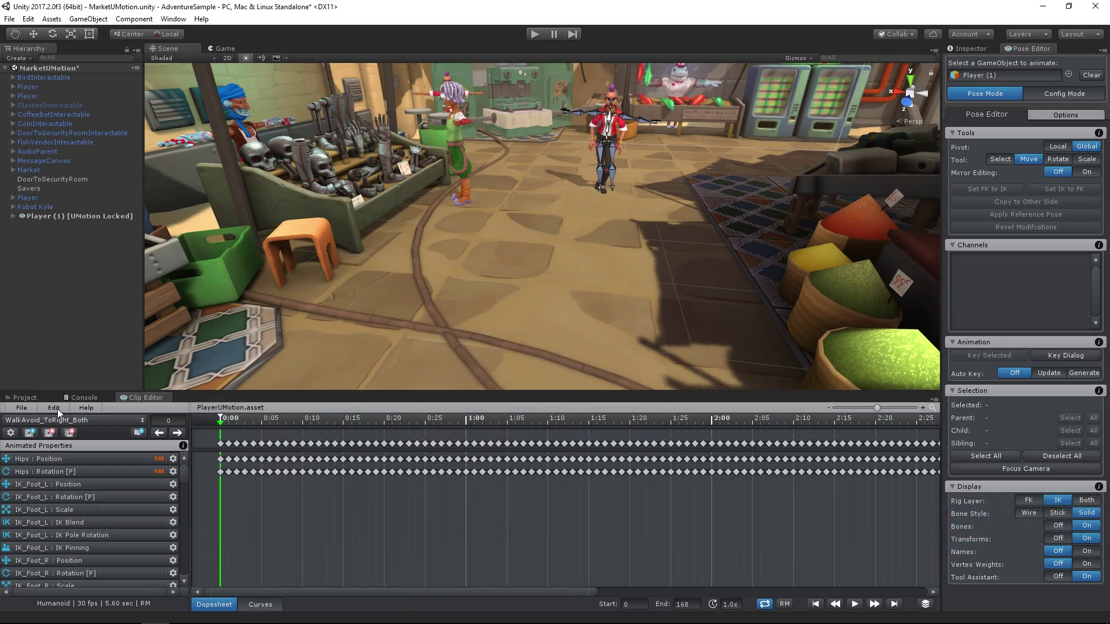
Convert the WalkAvoid_ToRight_Both clip from FK to IK with the FK to IK Conversion
click(57, 408)
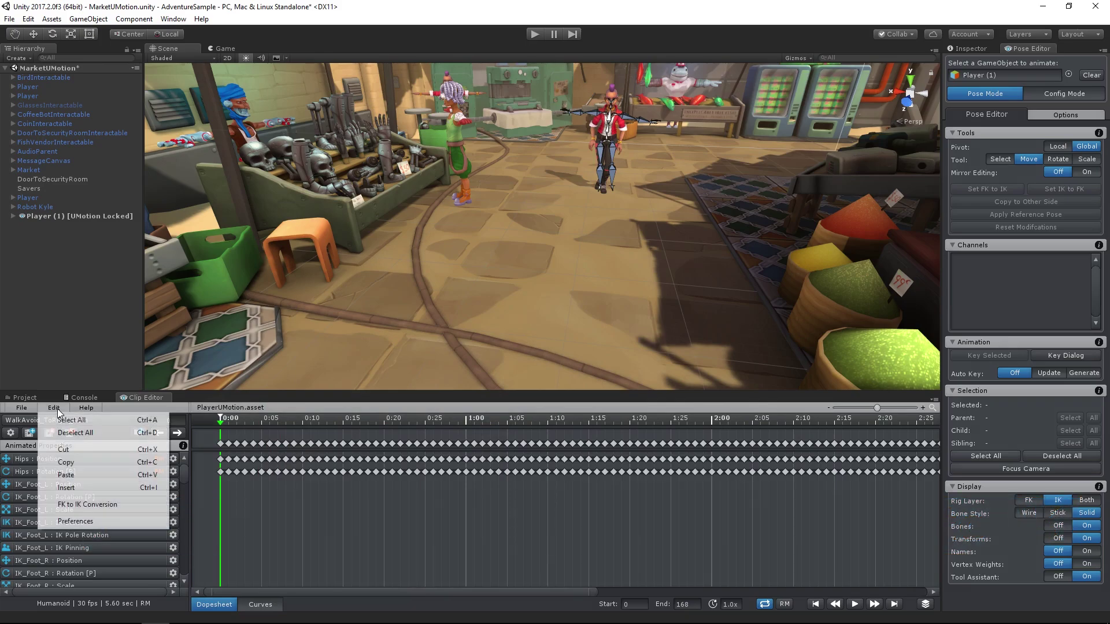
click(106, 501)
click(581, 411)
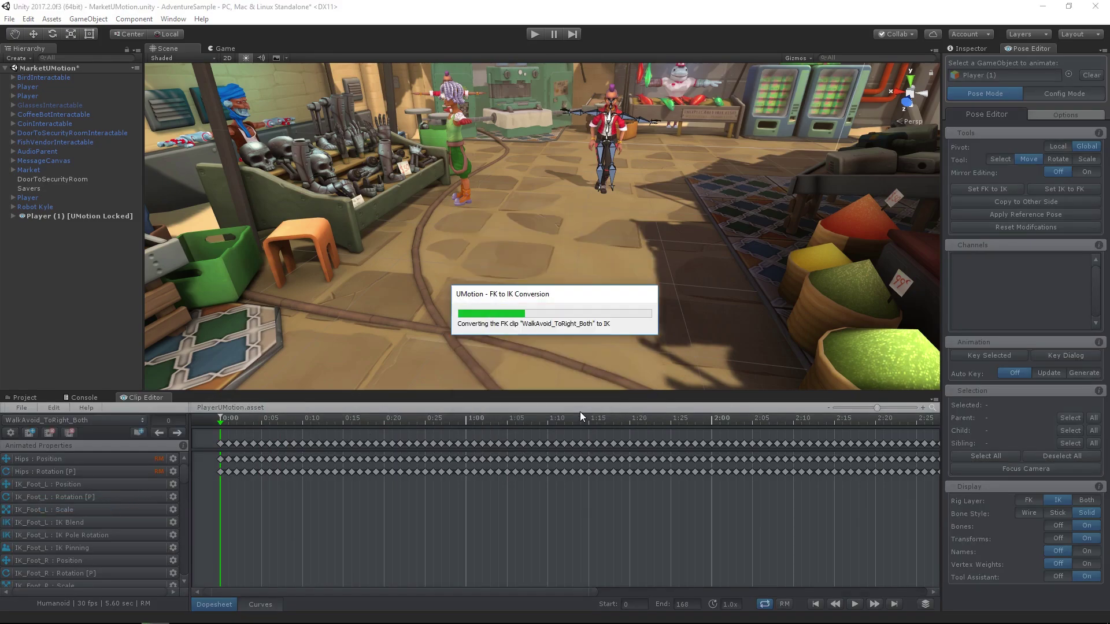
At frame 67 of the converted clip, move the right hand's IK handle toward the body and shift the front foot's IK handle
drag(220, 425, 768, 437)
click(506, 260)
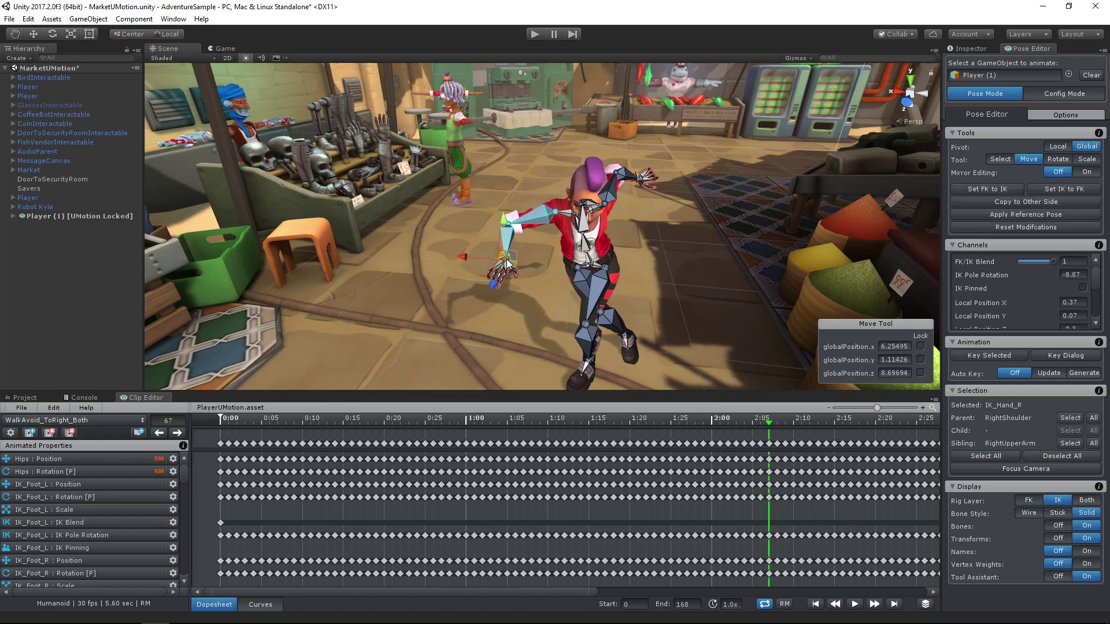
drag(511, 258, 536, 271)
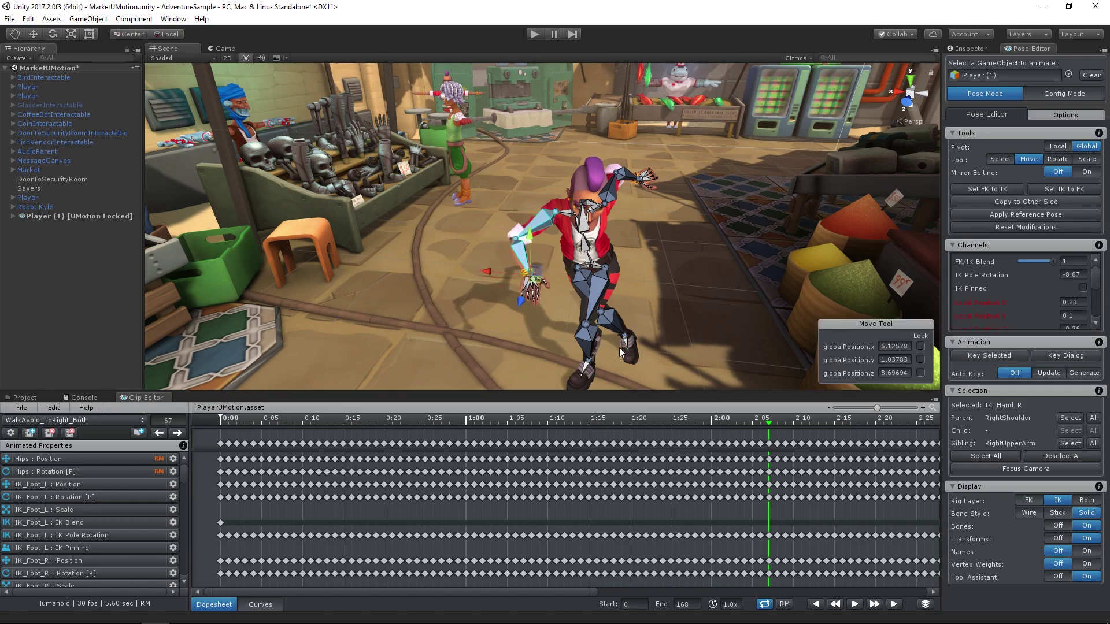
click(590, 365)
drag(589, 366, 576, 353)
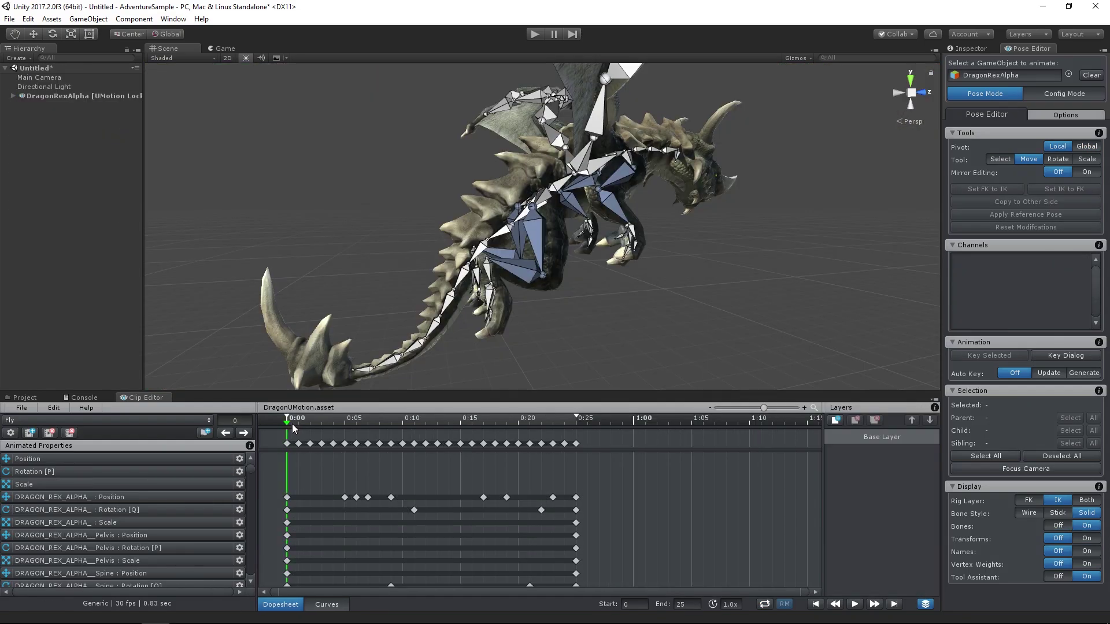
Scrub the dragon's Fly clip from frame 0 to 25, add an animation layer and return to frame 0
drag(293, 425, 582, 423)
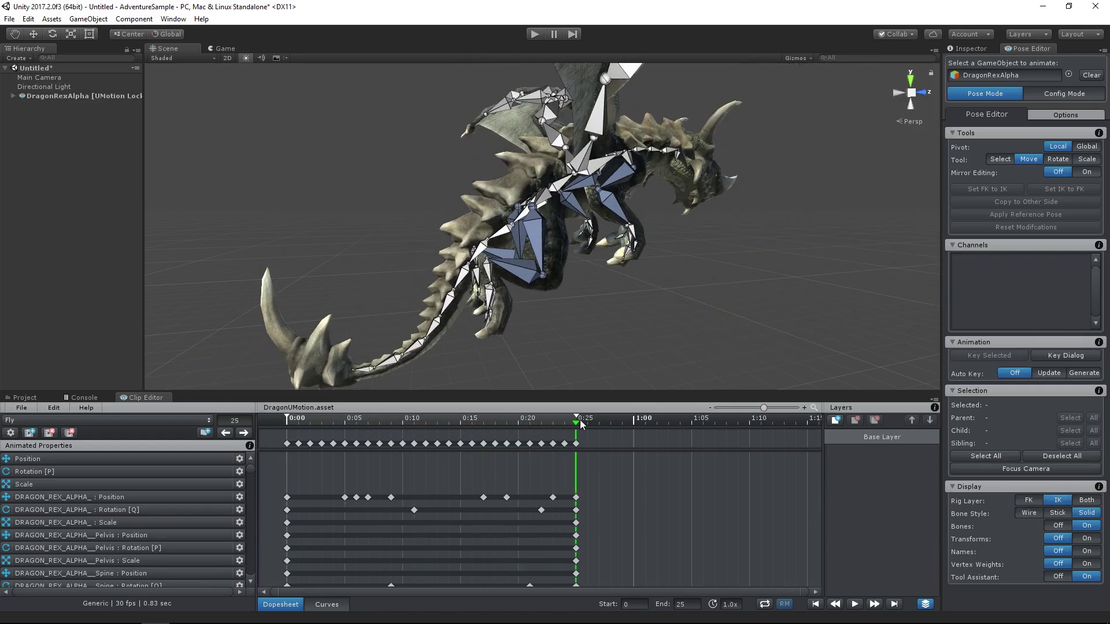
click(836, 420)
click(598, 344)
click(292, 427)
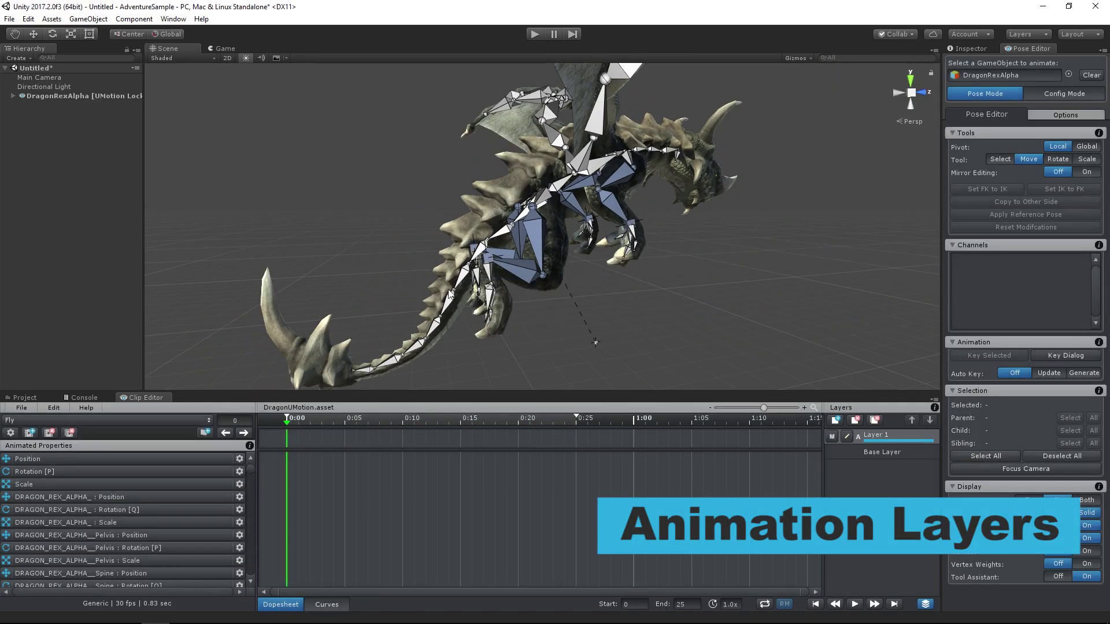
On Layer 1 at frame 0, move the rear-leg IK handles down and forward, and both front-leg IK handles forward
click(497, 276)
drag(496, 275, 497, 279)
click(602, 227)
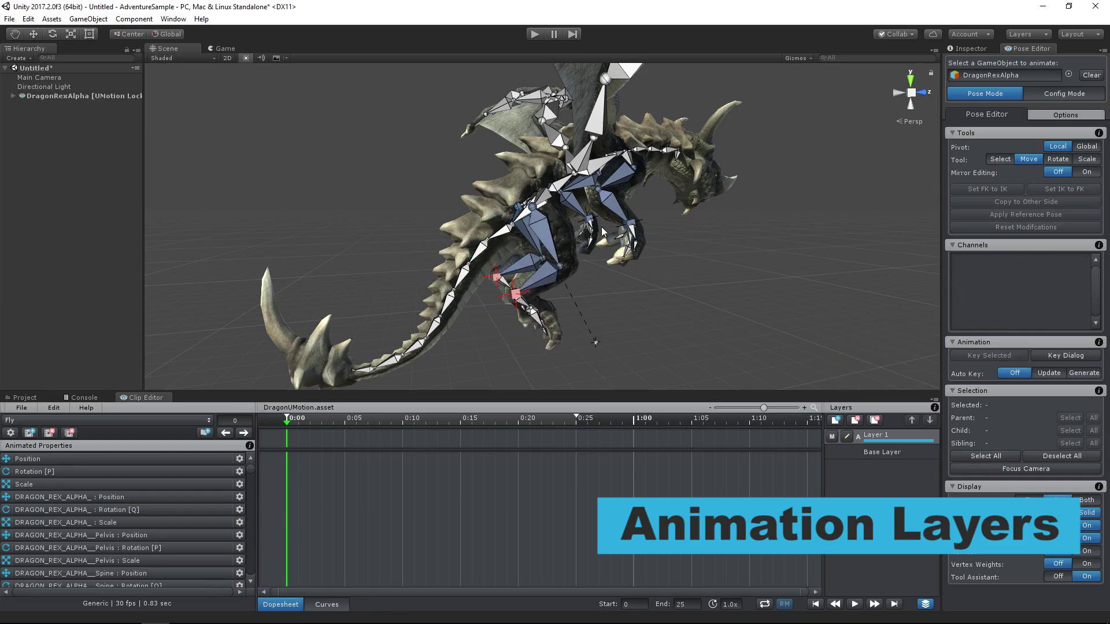
click(589, 220)
shift+click(631, 221)
drag(601, 216, 649, 212)
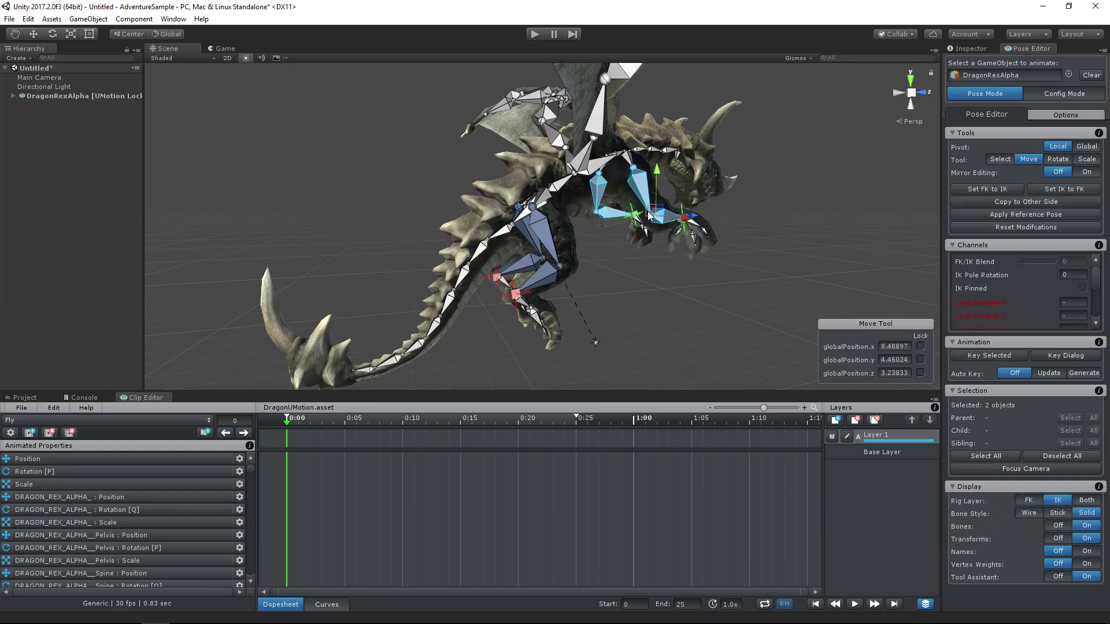
Select all bones, key them on Layer 1 at frame 0 and scrub the Fly clip to preview the layered pose
click(649, 281)
key(ctrl+a)
click(1003, 354)
click(1021, 360)
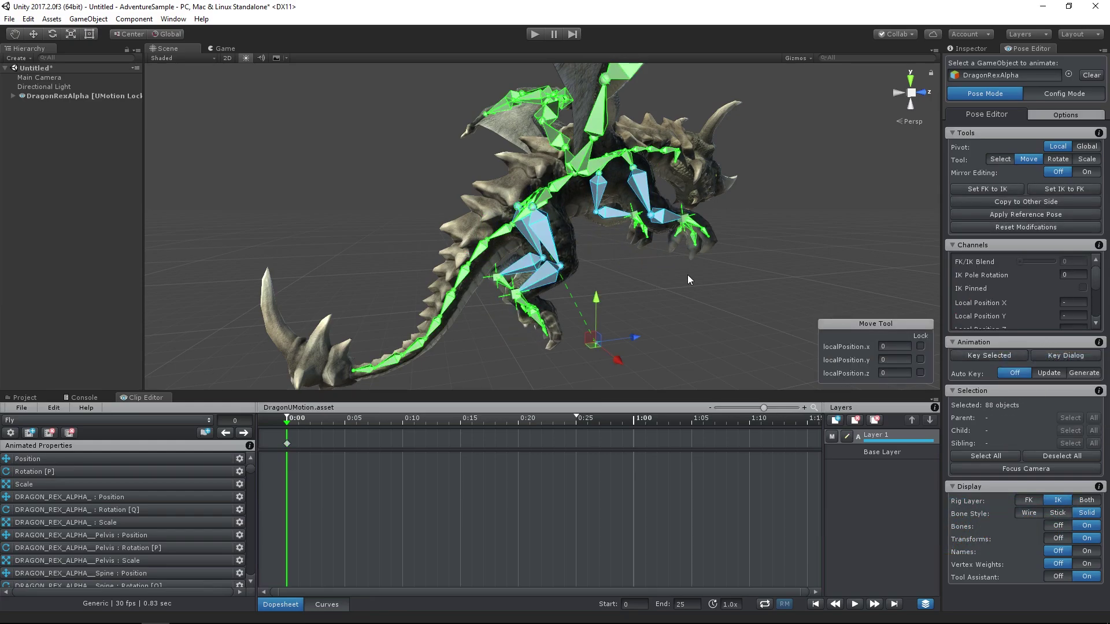
click(688, 275)
drag(295, 421, 587, 420)
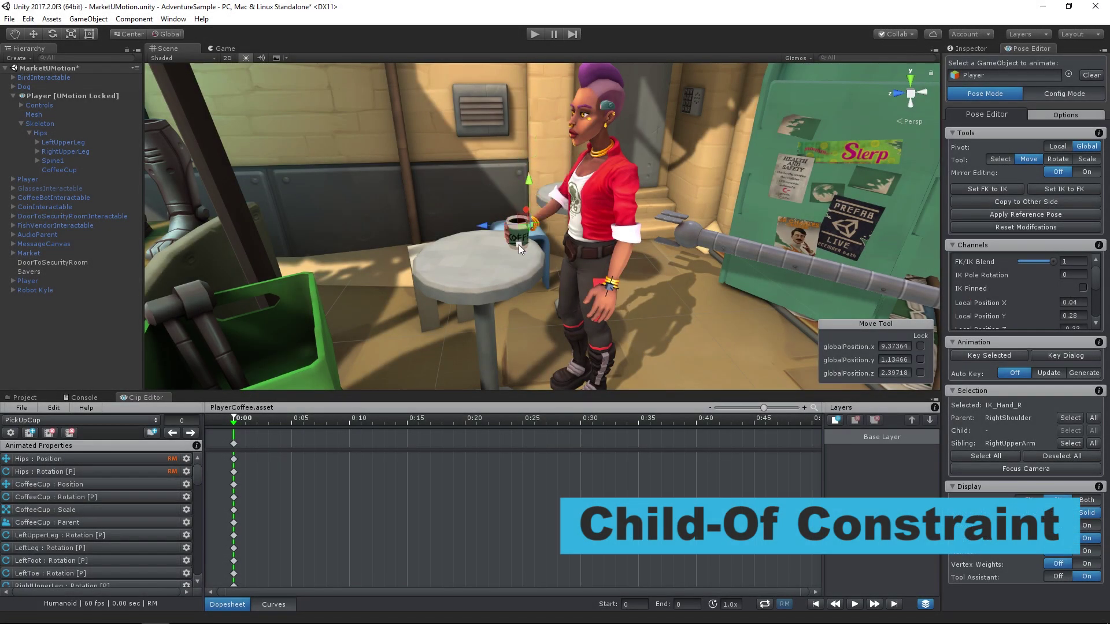
Set the CoffeeCup's parent to IK_Hand_R and move the right hand's IK handle upward to lift the cup
click(518, 244)
click(1085, 262)
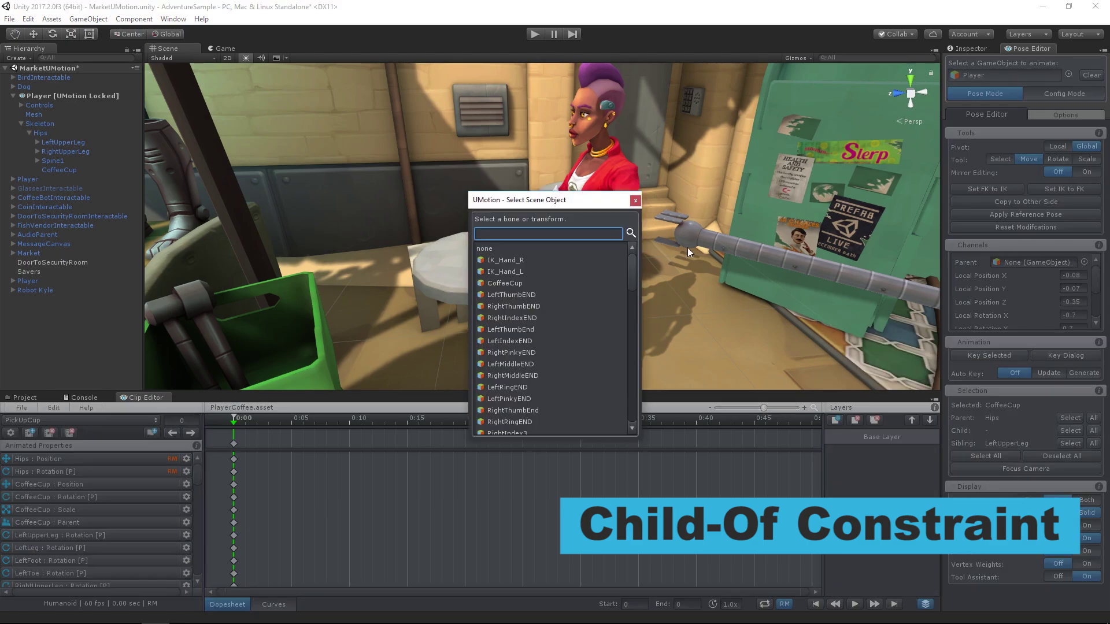
double_click(524, 259)
click(531, 227)
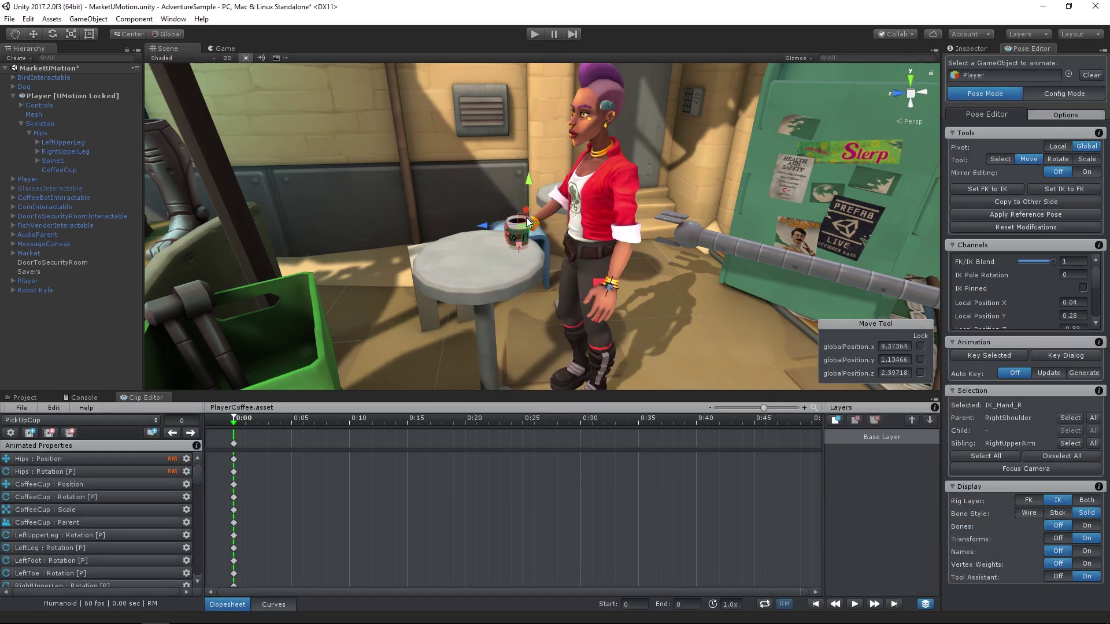
drag(531, 227, 521, 184)
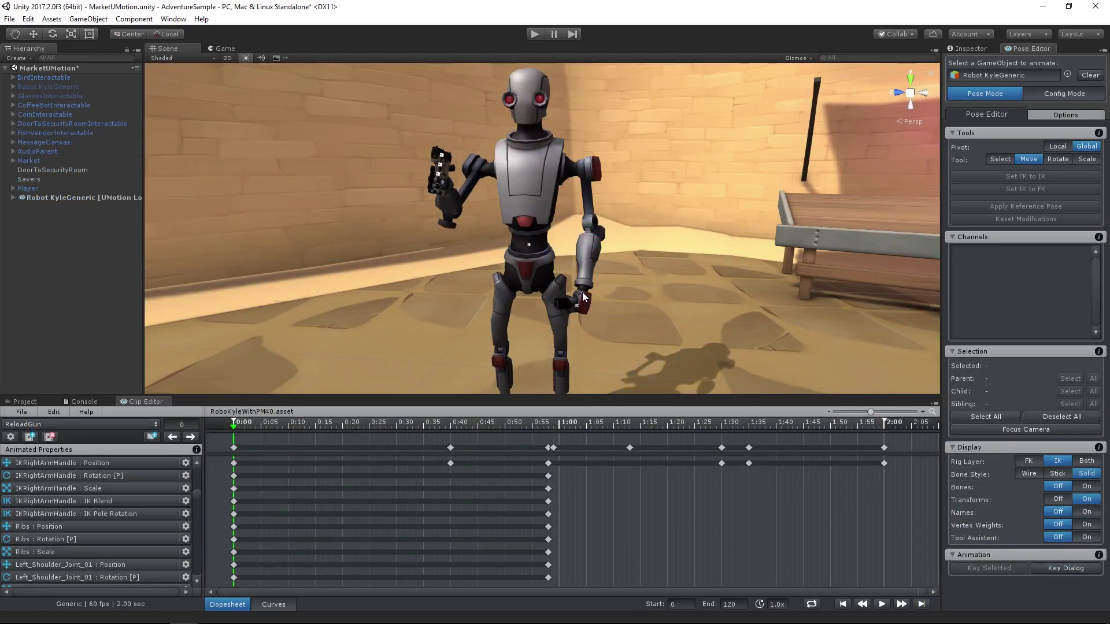
Try moving the robot's IKLeftArmHandle upward at frame 0, and undo the move
click(582, 292)
drag(577, 288, 585, 262)
key(ctrl+z)
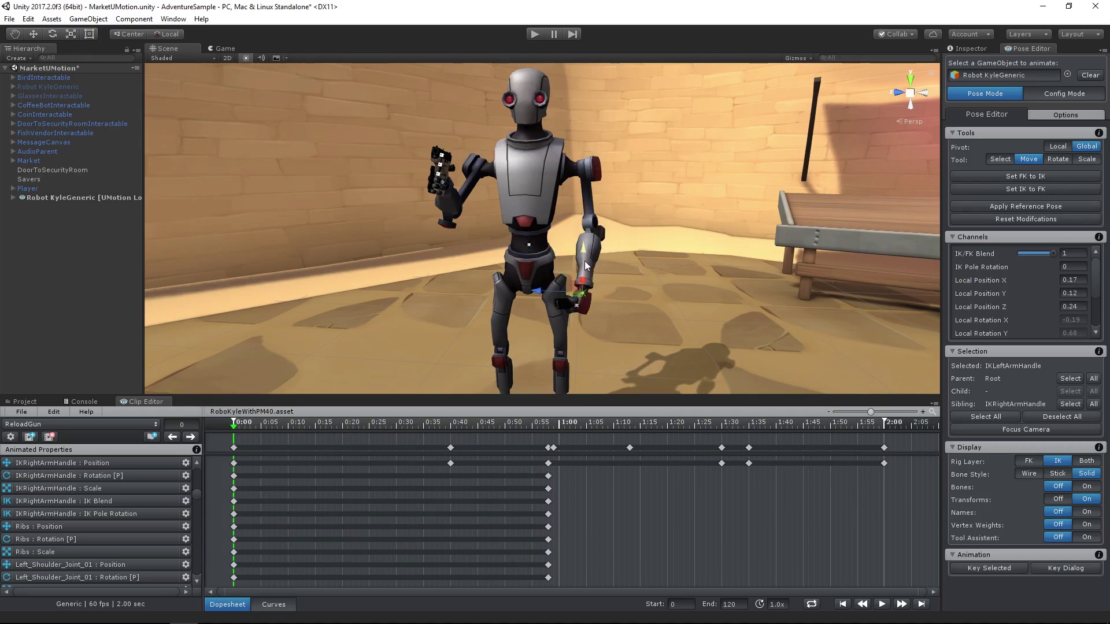
Scrub the ReloadGun clip from frame 0 to frame 121 and move the IKRightArmHandle closer to the robot's body
click(485, 353)
drag(238, 431, 885, 422)
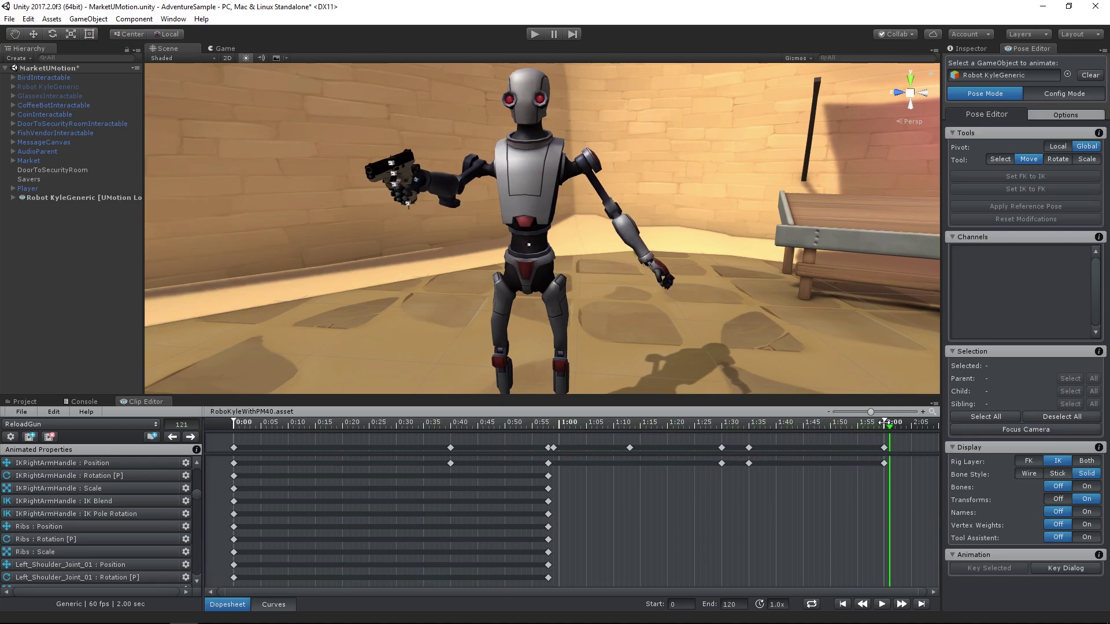
click(418, 184)
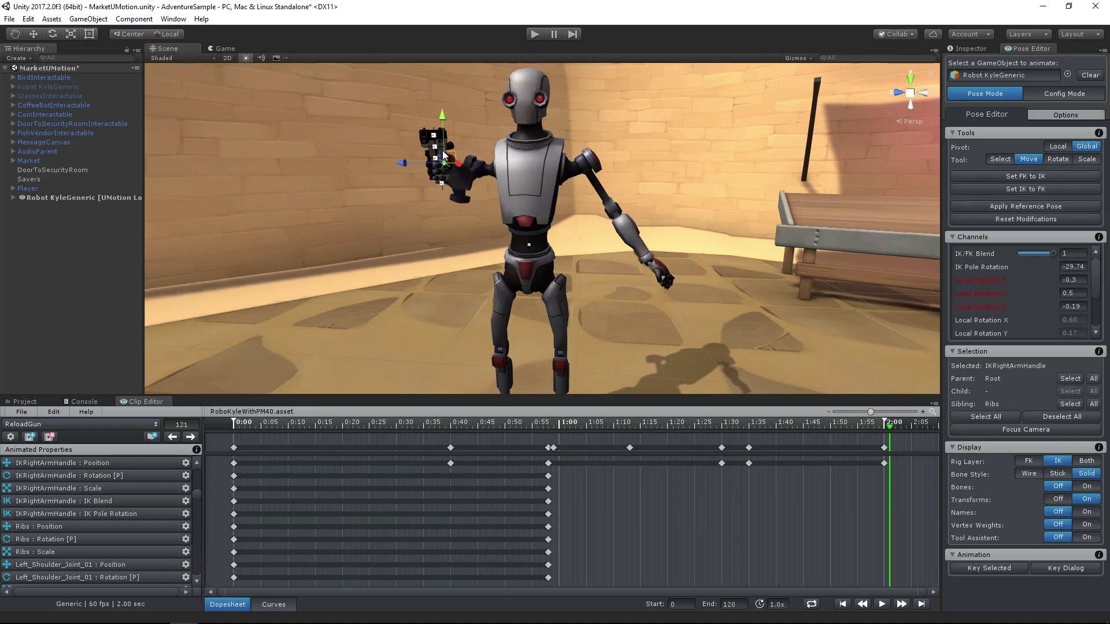